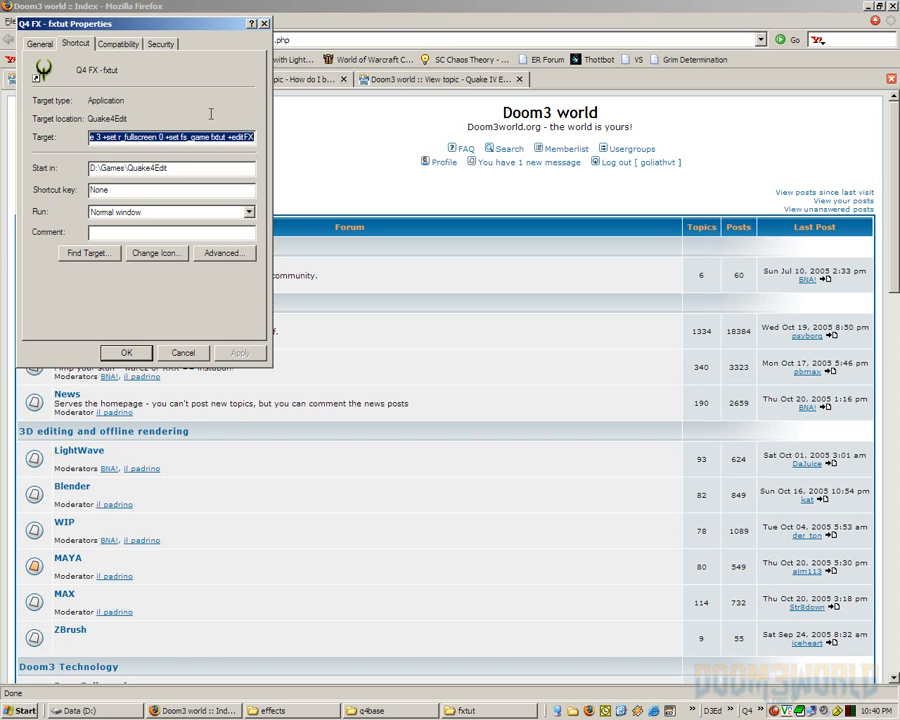
- Examine the launch parameters in the fxtut shortcut's target, from the Quake4.exe path through to +editFX
{"action": "left_click", "coordinate": [146, 141]}
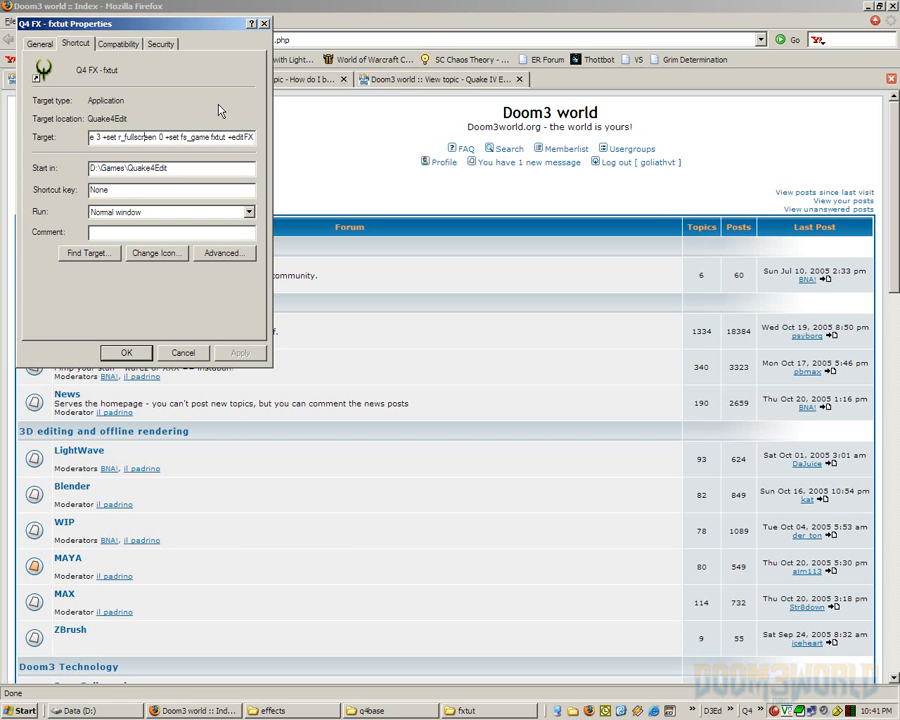
{"action": "key", "text": "Left"}
{"action": "key", "text": "Left"}
{"action": "key", "text": "Left"}
{"action": "key", "text": "Left"}
{"action": "key", "text": "Left"}
{"action": "key", "text": "Left"}
{"action": "key", "text": "Left"}
{"action": "key", "text": "Left"}
{"action": "key", "text": "Left"}
{"action": "key", "text": "Left"}
{"action": "key", "text": "Left"}
{"action": "key", "text": "Left"}
{"action": "key", "text": "Left"}
{"action": "key", "text": "Left"}
{"action": "key", "text": "Left"}
{"action": "key", "text": "Left"}
{"action": "key", "text": "Left"}
{"action": "key", "text": "Left"}
{"action": "key", "text": "Left"}
{"action": "key", "text": "Left"}
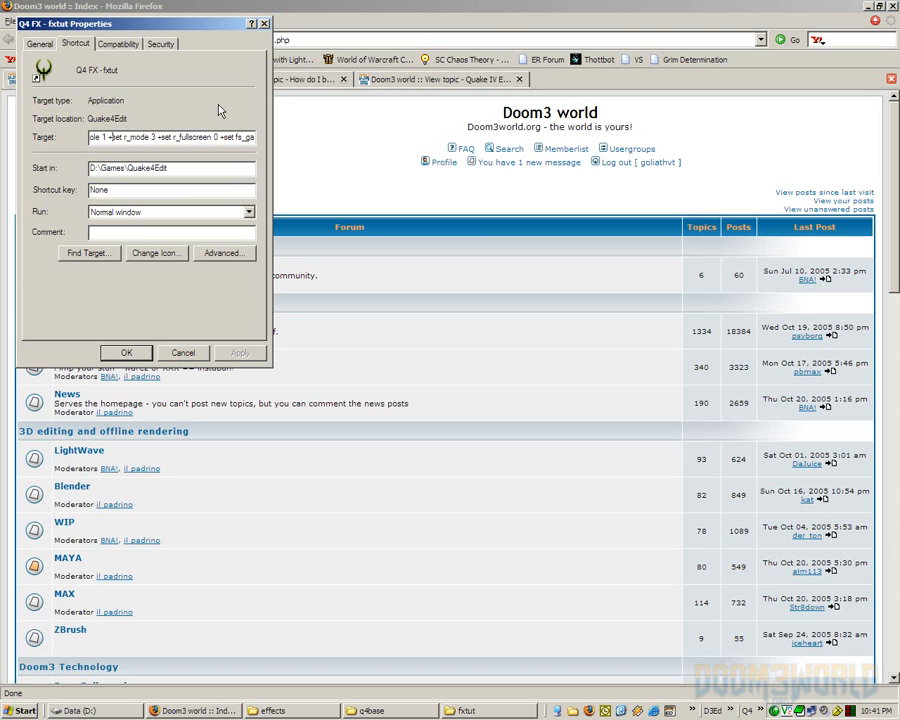
{"action": "key", "text": "Left"}
{"action": "key", "text": "Left"}
{"action": "key", "text": "Left"}
{"action": "key", "text": "Left"}
{"action": "key", "text": "Left"}
{"action": "key", "text": "Right"}
{"action": "key", "text": "Right"}
{"action": "key", "text": "Right"}
{"action": "key", "text": "Right"}
{"action": "key", "text": "Right"}
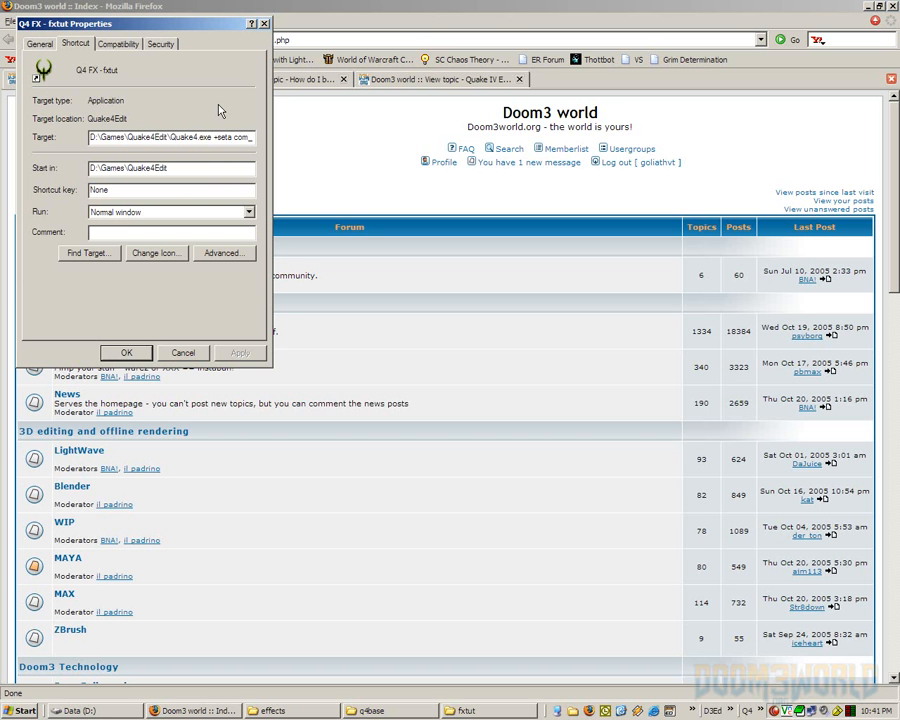
{"action": "key", "text": "Right"}
{"action": "key", "text": "Right"}
{"action": "key", "text": "Right"}
{"action": "key", "text": "Right"}
{"action": "key", "text": "Right"}
{"action": "key", "text": "Right"}
{"action": "key", "text": "Right"}
{"action": "key", "text": "Right"}
{"action": "key", "text": "Right"}
{"action": "key", "text": "Right"}
{"action": "key", "text": "Right"}
{"action": "key", "text": "Right"}
{"action": "key", "text": "Right"}
{"action": "key", "text": "Right"}
{"action": "key", "text": "Right"}
{"action": "key", "text": "Right"}
{"action": "key", "text": "Right"}
{"action": "key", "text": "Right"}
{"action": "key", "text": "Right"}
{"action": "key", "text": "Right"}
{"action": "key", "text": "Right"}
{"action": "key", "text": "Right"}
{"action": "key", "text": "Right"}
{"action": "key", "text": "Right"}
{"action": "key", "text": "Right"}
{"action": "key", "text": "Right"}
{"action": "key", "text": "Right"}
{"action": "key", "text": "Right"}
{"action": "key", "text": "Right"}
{"action": "key", "text": "Right"}
{"action": "key", "text": "Right"}
{"action": "key", "text": "Right"}
{"action": "key", "text": "Right"}
{"action": "key", "text": "Right"}
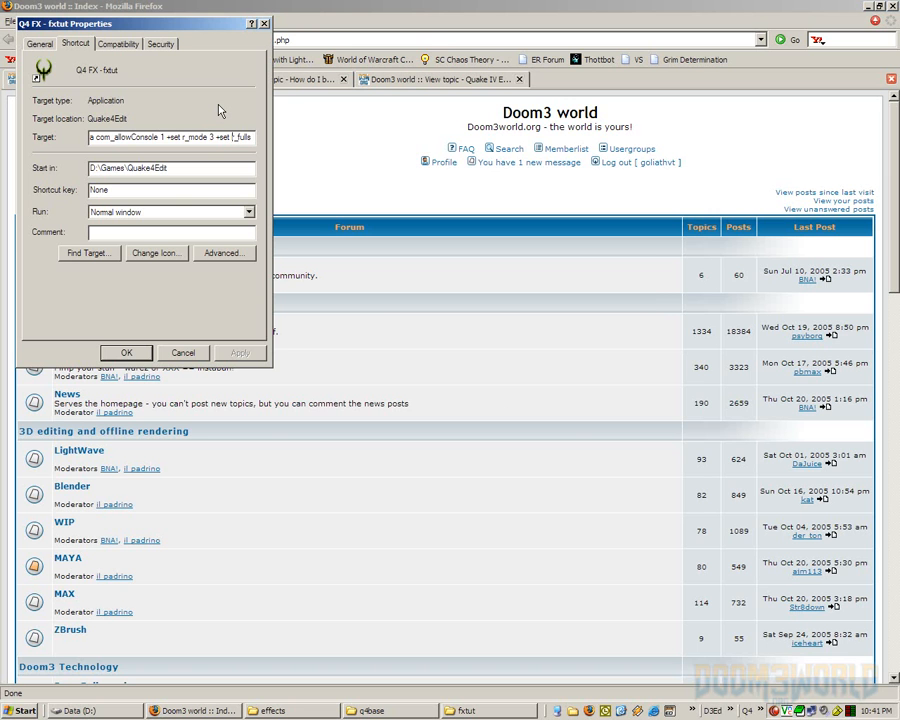
{"action": "key", "text": "Right"}
{"action": "key", "text": "Right"}
{"action": "key", "text": "Right"}
{"action": "key", "text": "Right"}
{"action": "key", "text": "Right"}
{"action": "key", "text": "Right"}
{"action": "key", "text": "Right"}
{"action": "key", "text": "Right"}
{"action": "key", "text": "Right"}
{"action": "key", "text": "Right"}
{"action": "key", "text": "Right"}
{"action": "key", "text": "Right"}
{"action": "key", "text": "Right"}
{"action": "key", "text": "Right"}
{"action": "key", "text": "Right"}
{"action": "key", "text": "Right"}
{"action": "key", "text": "Right"}
{"action": "key", "text": "Right"}
{"action": "key", "text": "Right"}
{"action": "key", "text": "Right"}
{"action": "key", "text": "Right"}
{"action": "left_click", "coordinate": [417, 177]}
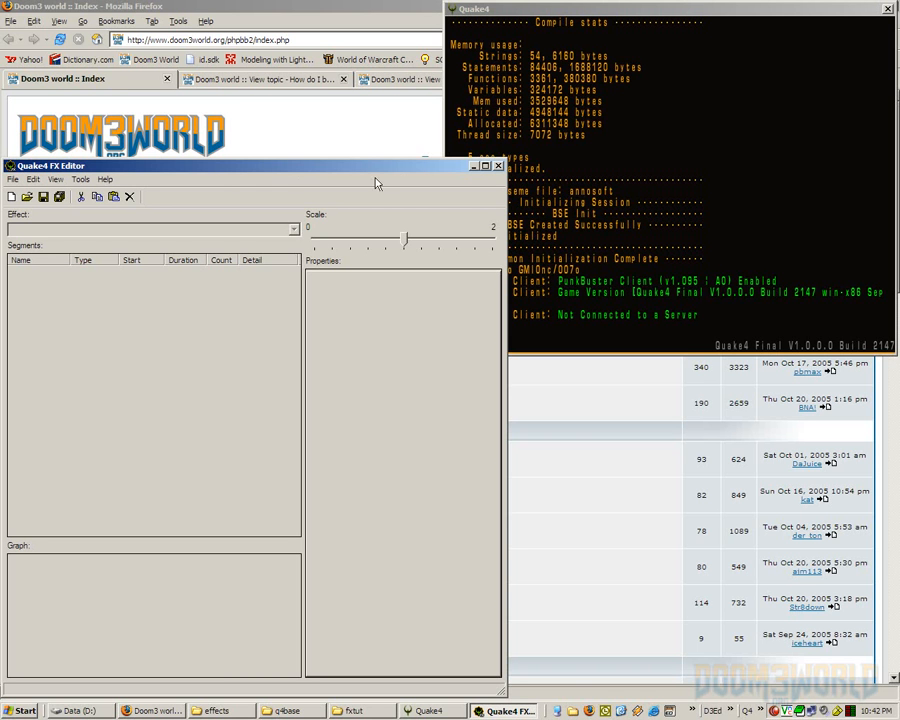
{"action": "left_click", "coordinate": [606, 197]}
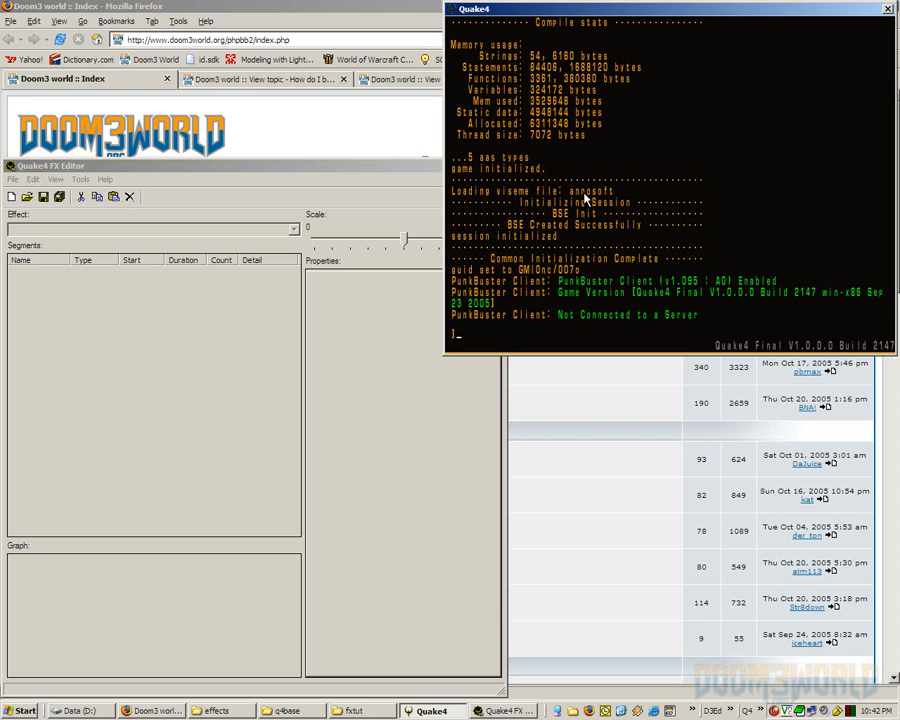
{"action": "left_click", "coordinate": [397, 171]}
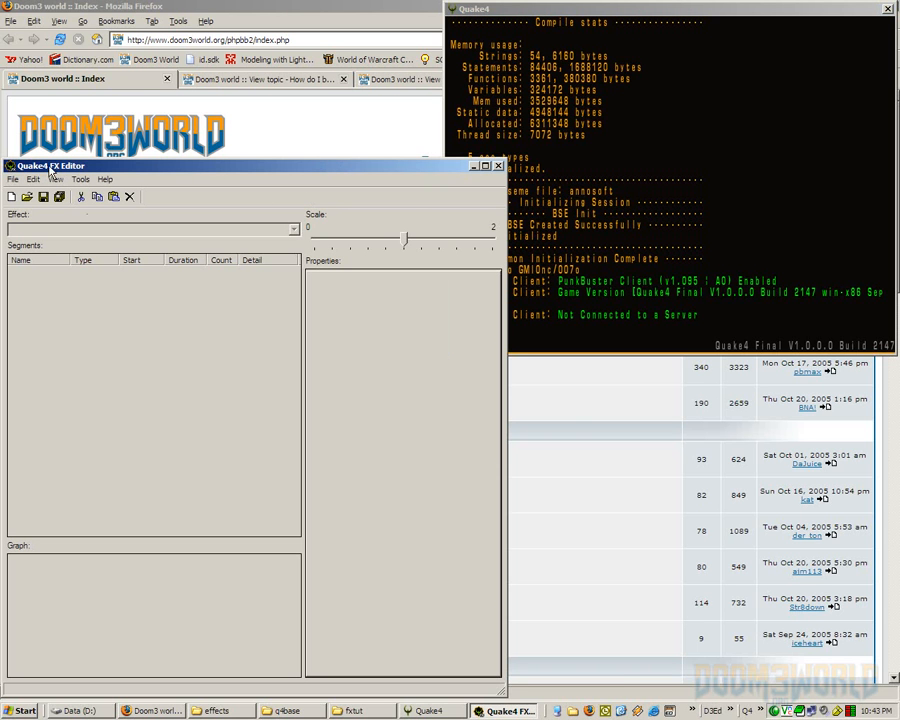
- Run the editFX command in the Quake4 console, listing the matching edit commands first
{"action": "left_click", "coordinate": [636, 168]}
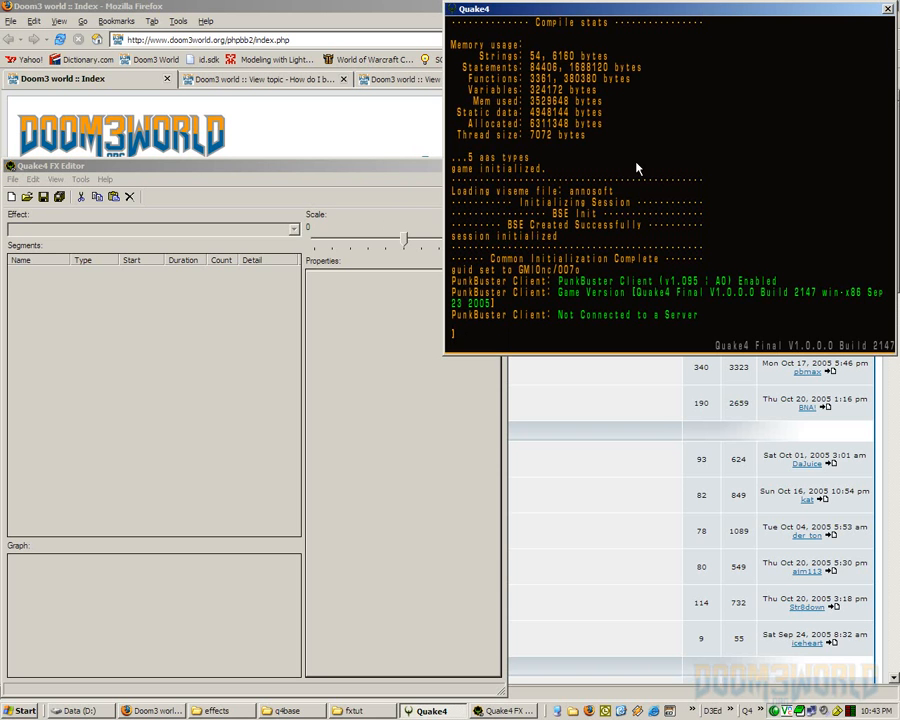
{"action": "type", "text": "edit"}
{"action": "key", "text": "Tab"}
{"action": "type", "text": "FX"}
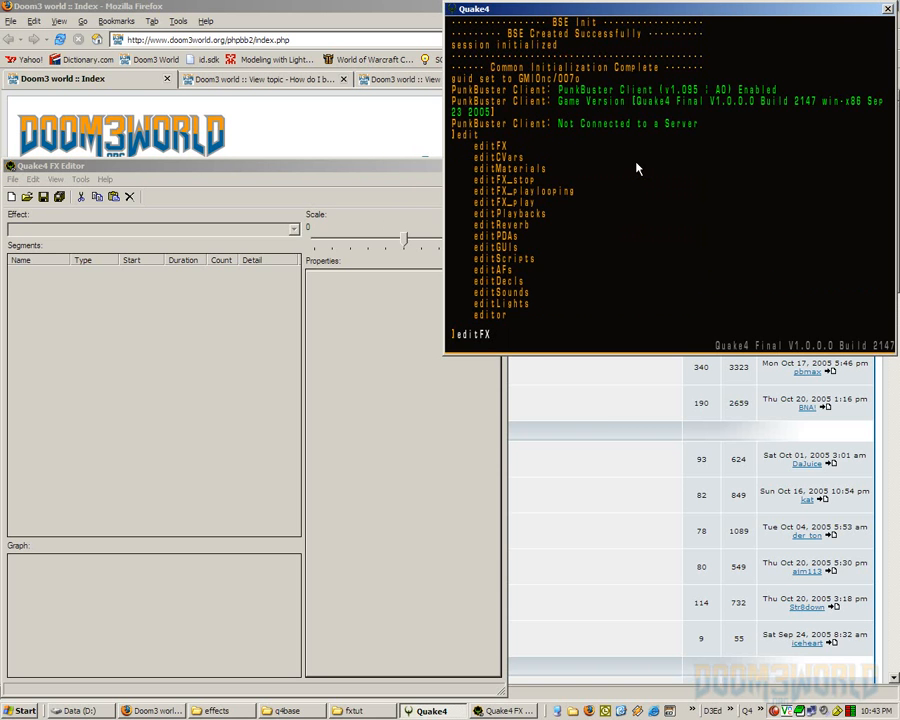
{"action": "key", "text": "Return"}
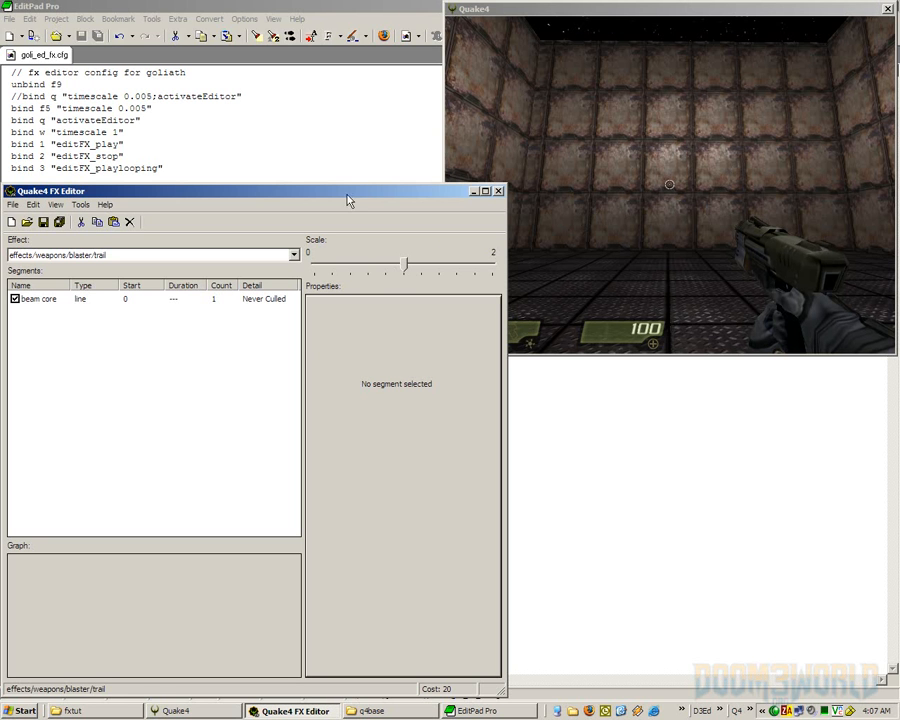
- Look through the loaded effects and keep effects/weapons/blaster/trail selected
{"action": "left_click", "coordinate": [295, 258]}
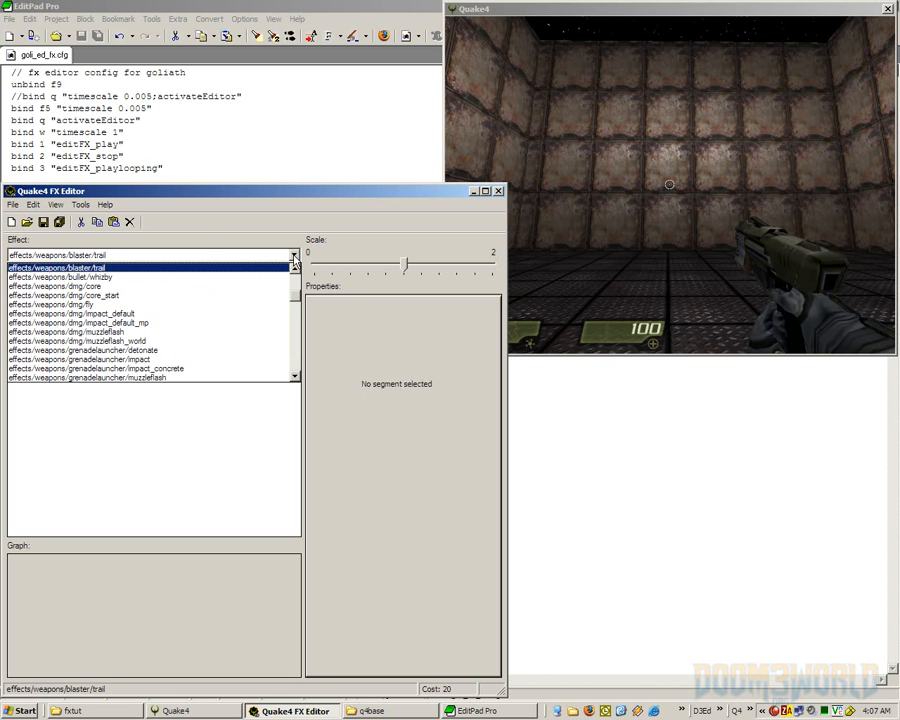
{"action": "left_click", "coordinate": [234, 268]}
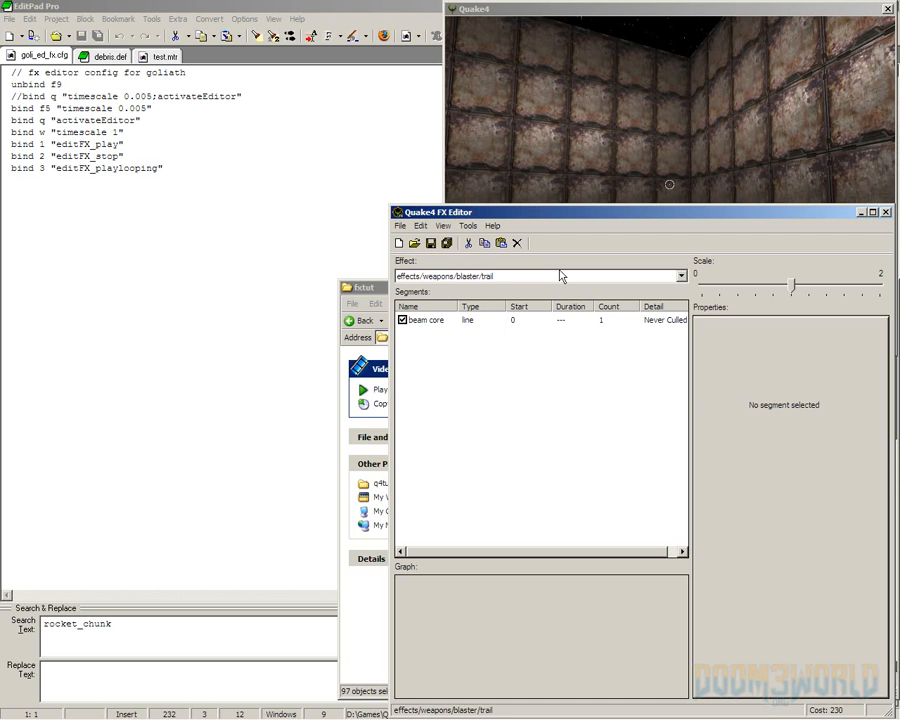
- Open the effect file trail.fx from the blaster folder under weapons
{"action": "left_click", "coordinate": [400, 226]}
{"action": "left_click", "coordinate": [390, 245]}
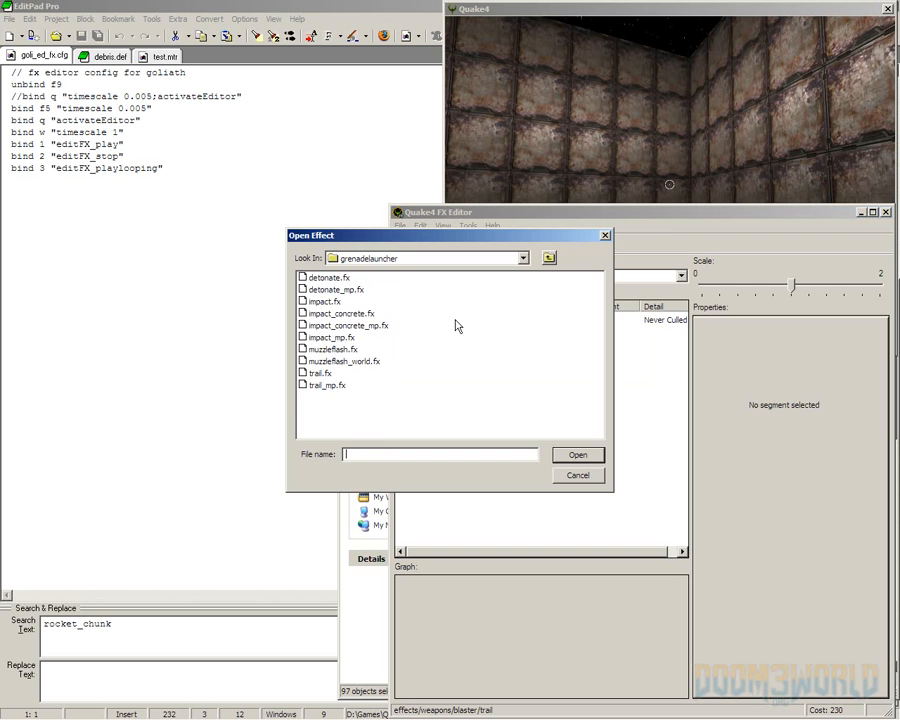
{"action": "left_click", "coordinate": [548, 259]}
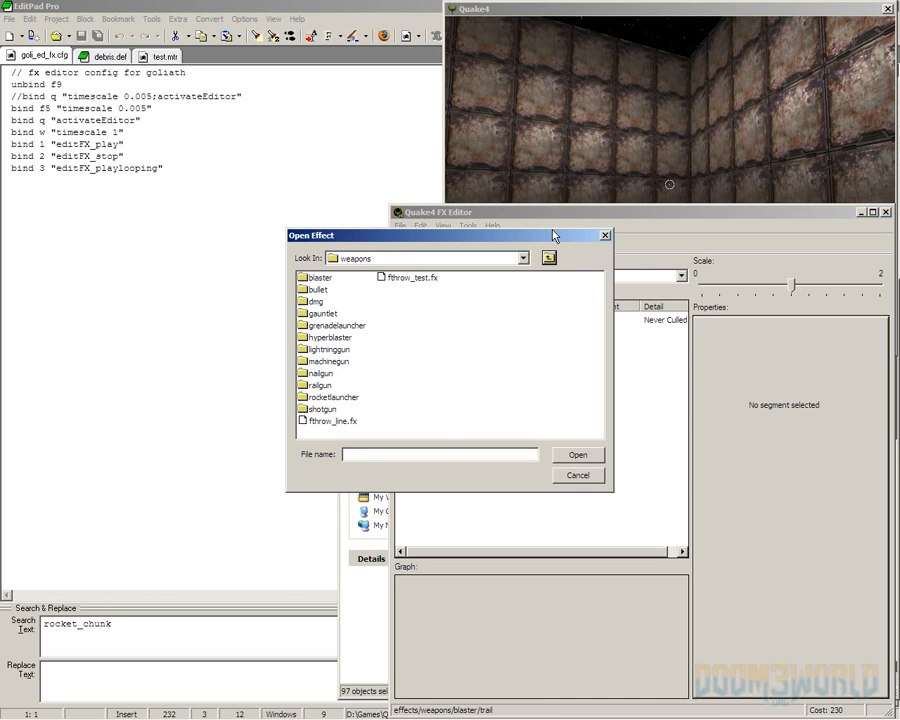
{"action": "left_click_drag", "start_coordinate": [426, 239], "coordinate": [486, 302]}
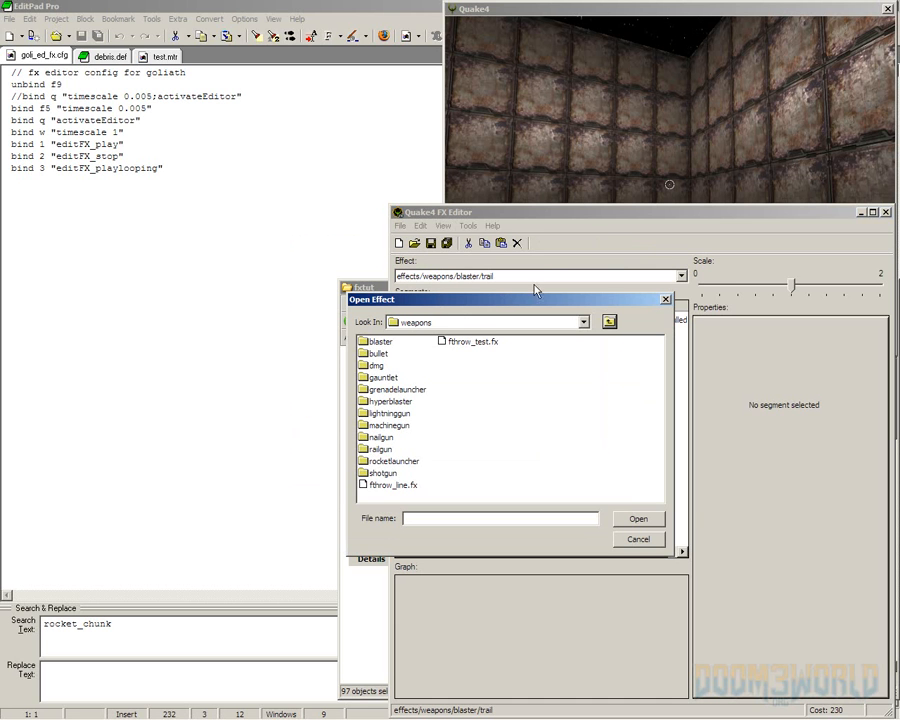
{"action": "left_click", "coordinate": [583, 322]}
{"action": "left_click", "coordinate": [430, 359]}
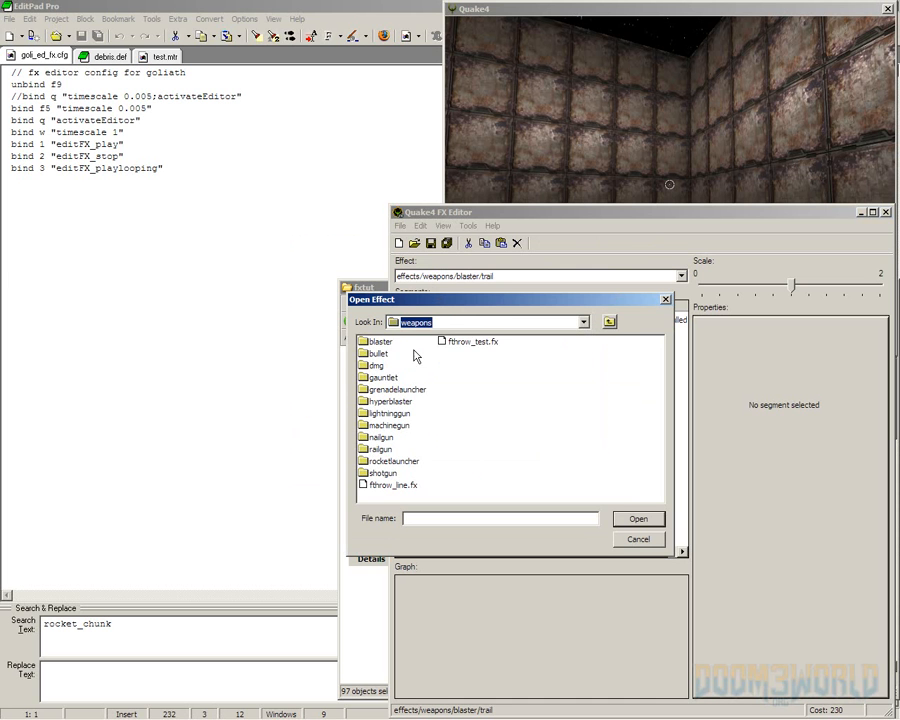
{"action": "double_click", "coordinate": [378, 345]}
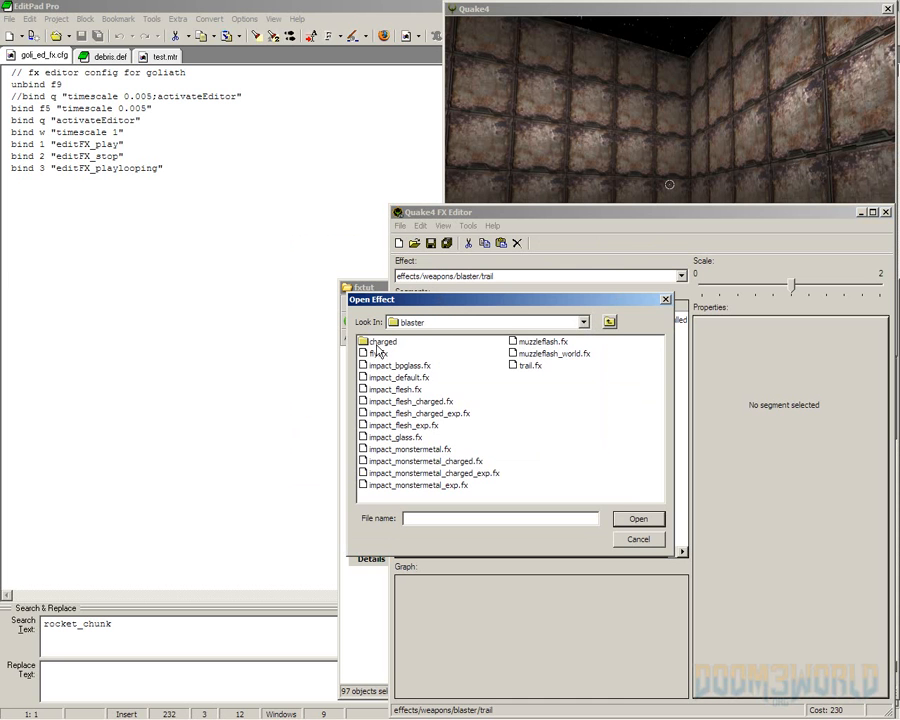
{"action": "double_click", "coordinate": [528, 367]}
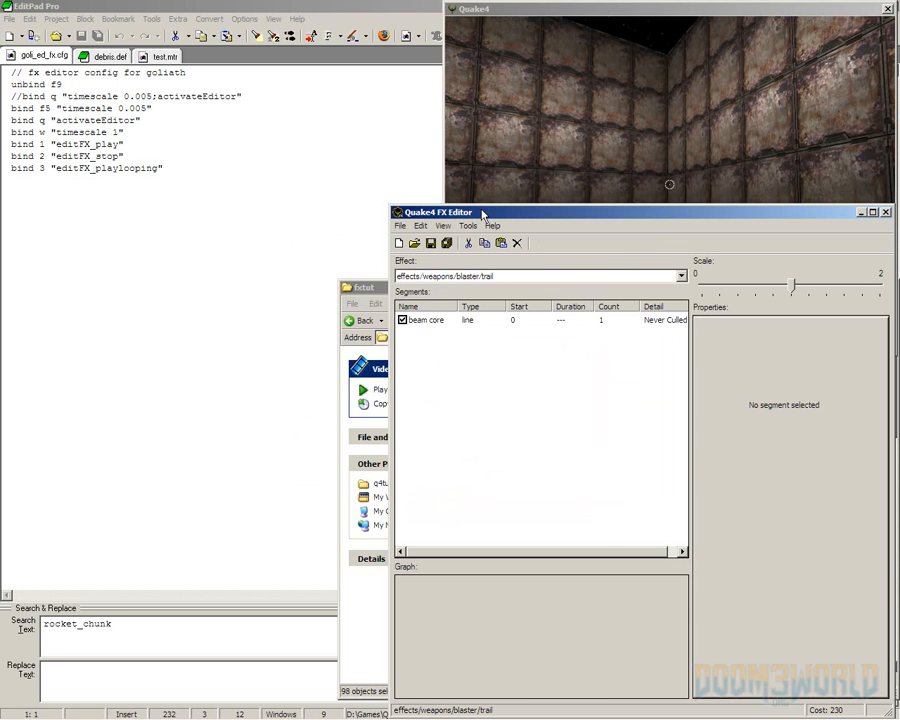
- Switch to EditPad Pro and examine the activateEditor and editFX_play binds in goli_ed_fx.cfg
{"action": "double_click", "coordinate": [88, 121]}
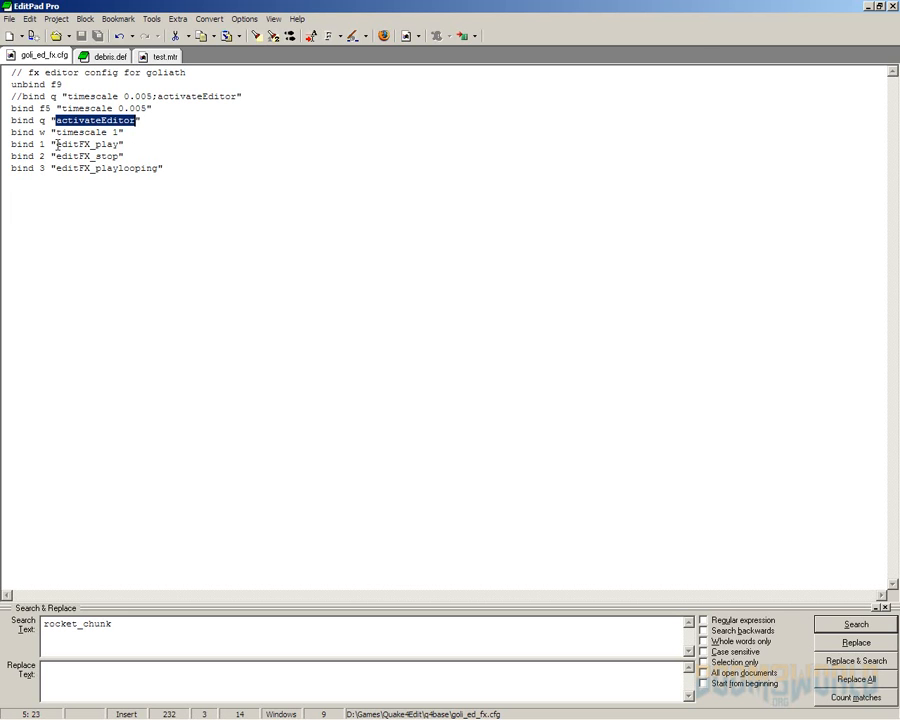
{"action": "left_click_drag", "start_coordinate": [57, 145], "coordinate": [117, 145]}
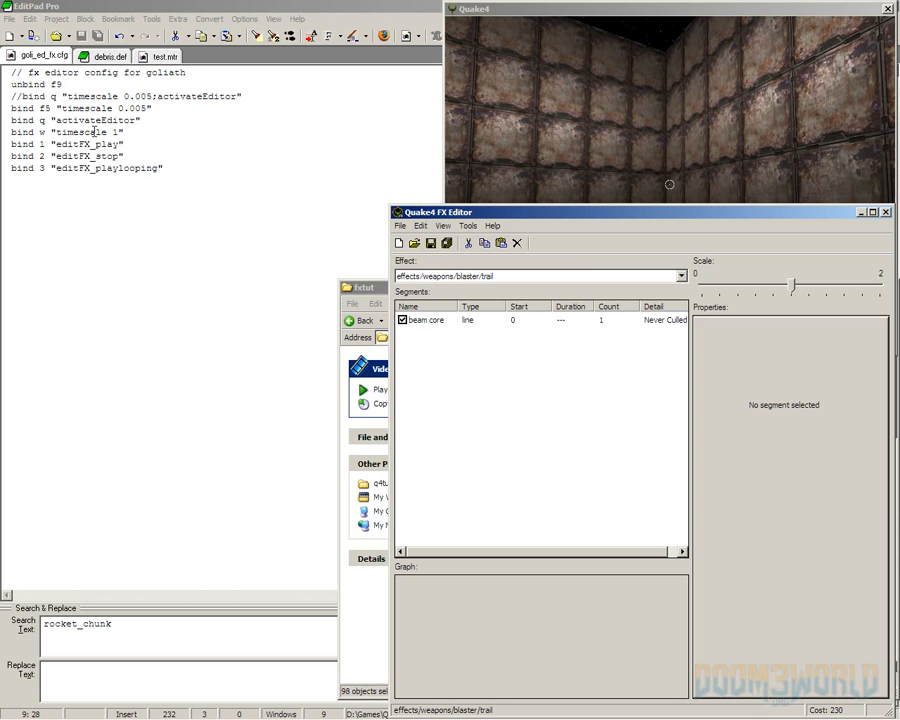
- Examine the Quake4 FX Editor's commands for playing, looping and stopping the effect and reloading materials and sounds
{"action": "left_click", "coordinate": [470, 227]}
{"action": "left_click", "coordinate": [476, 240]}
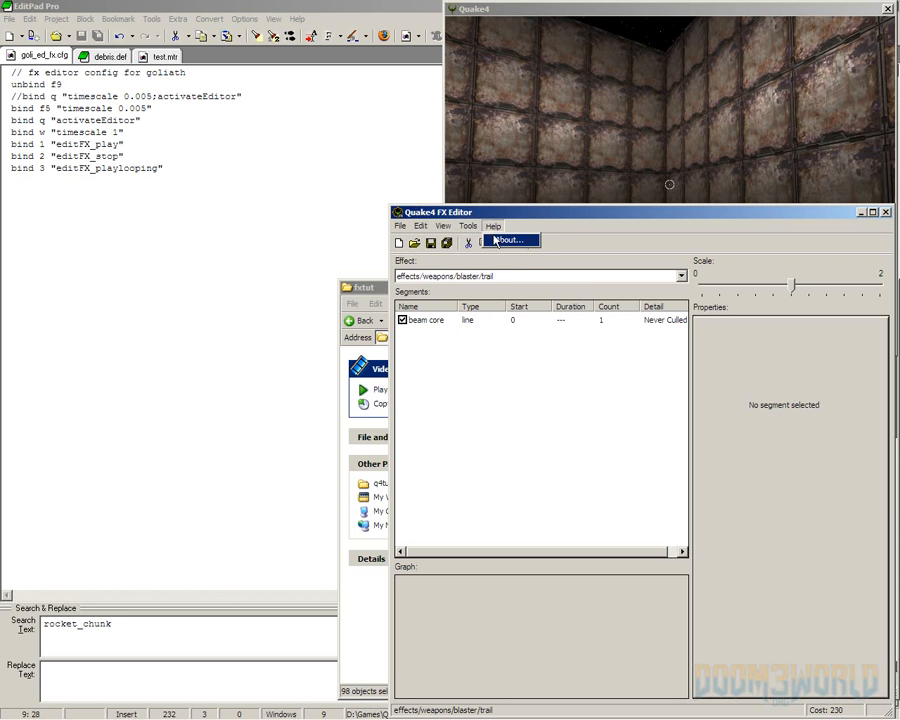
{"action": "left_click", "coordinate": [468, 226]}
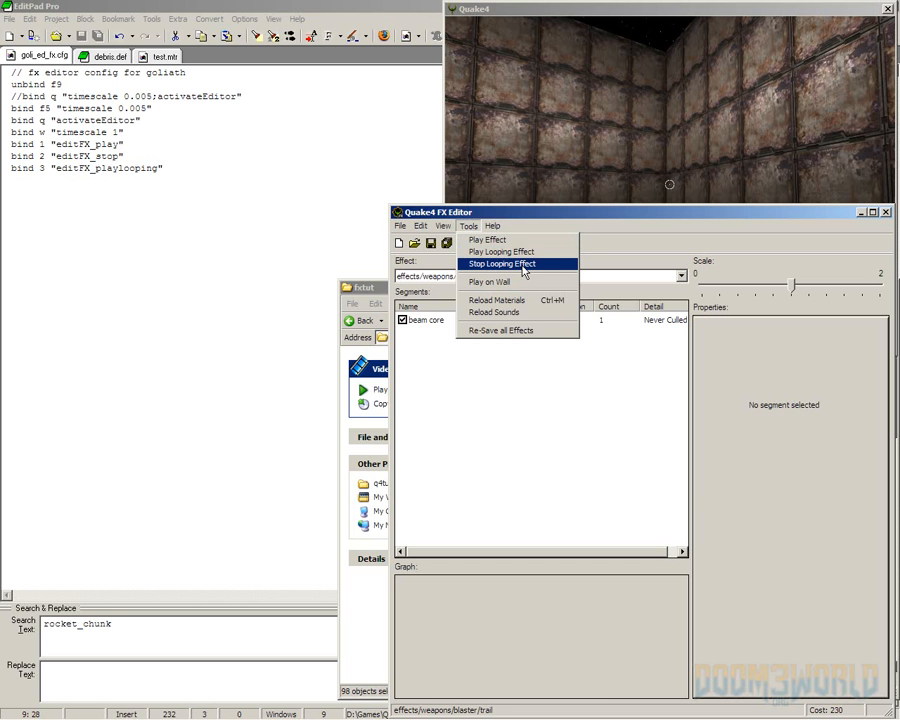
{"action": "left_click", "coordinate": [472, 216]}
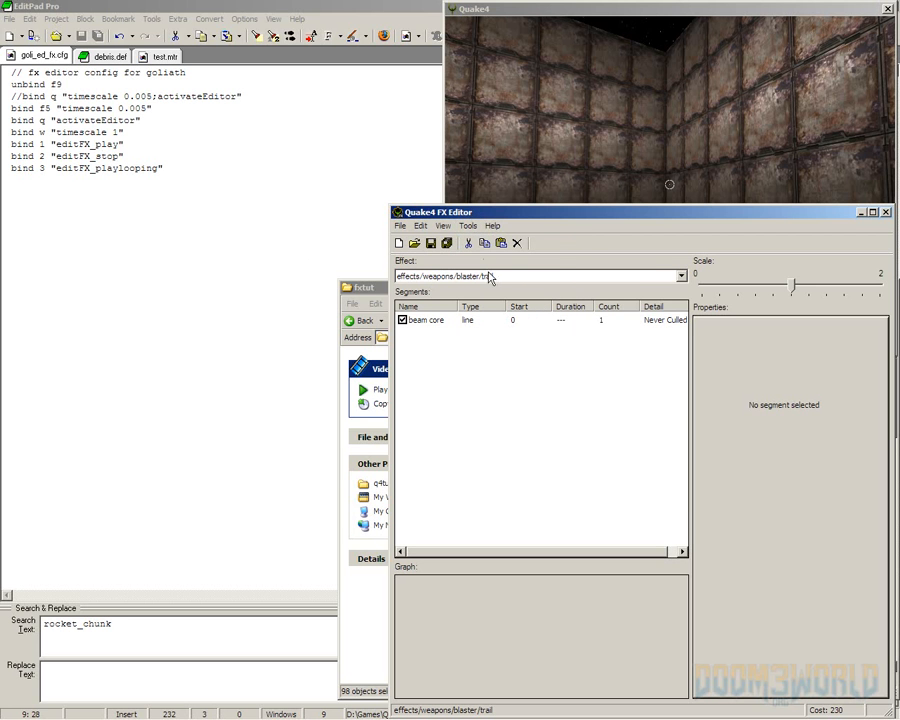
{"action": "left_click", "coordinate": [436, 279]}
{"action": "left_click", "coordinate": [436, 280]}
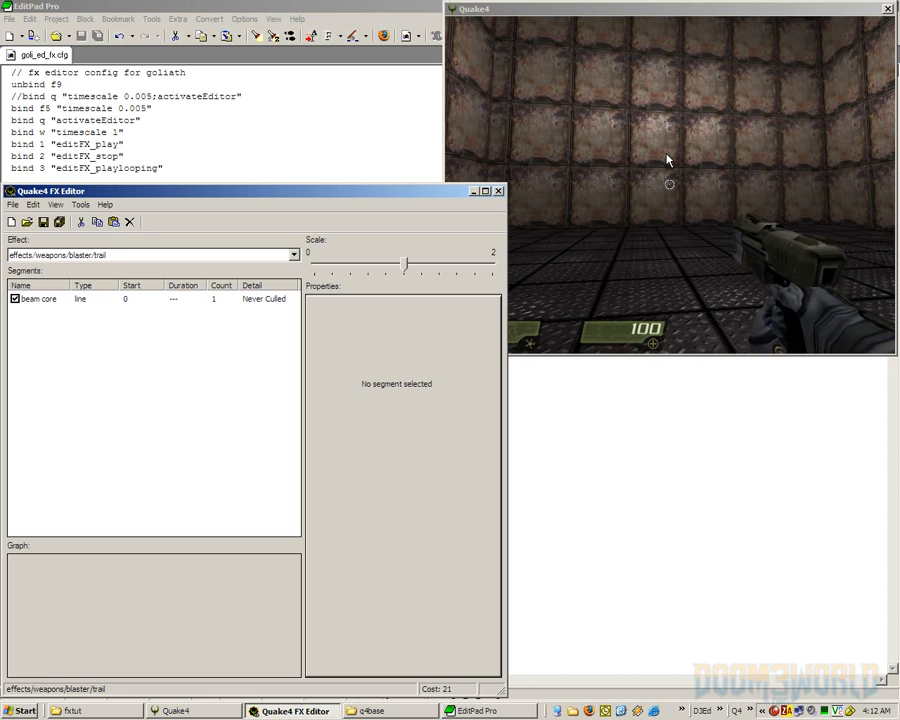
- Switch to the Quake4 game, check the console history, and return to the FX Editor with the activateEditor bind
{"action": "left_click", "coordinate": [668, 160]}
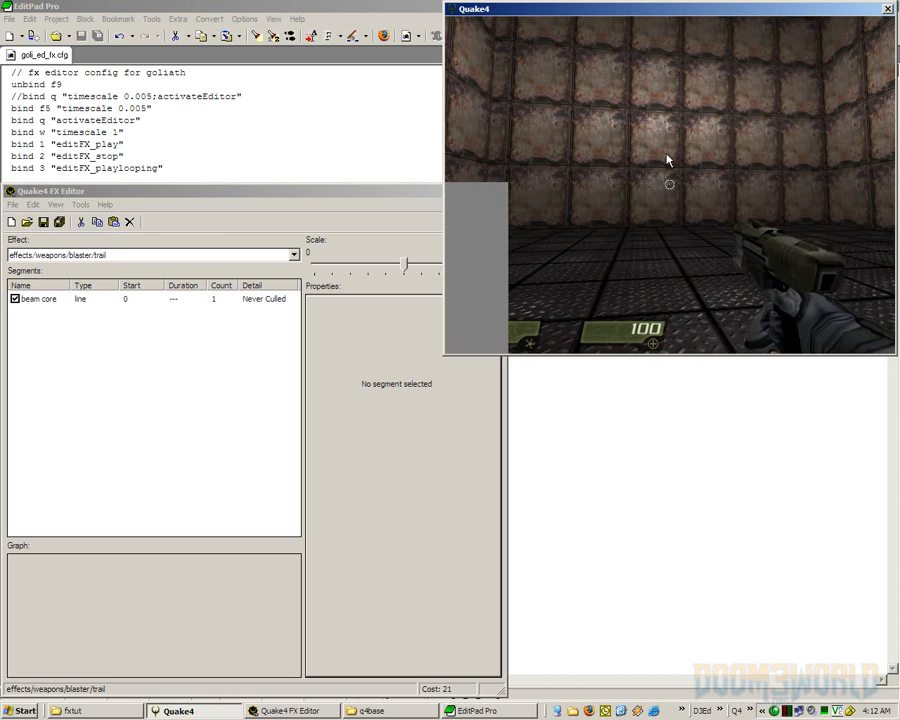
{"action": "key", "text": "grave"}
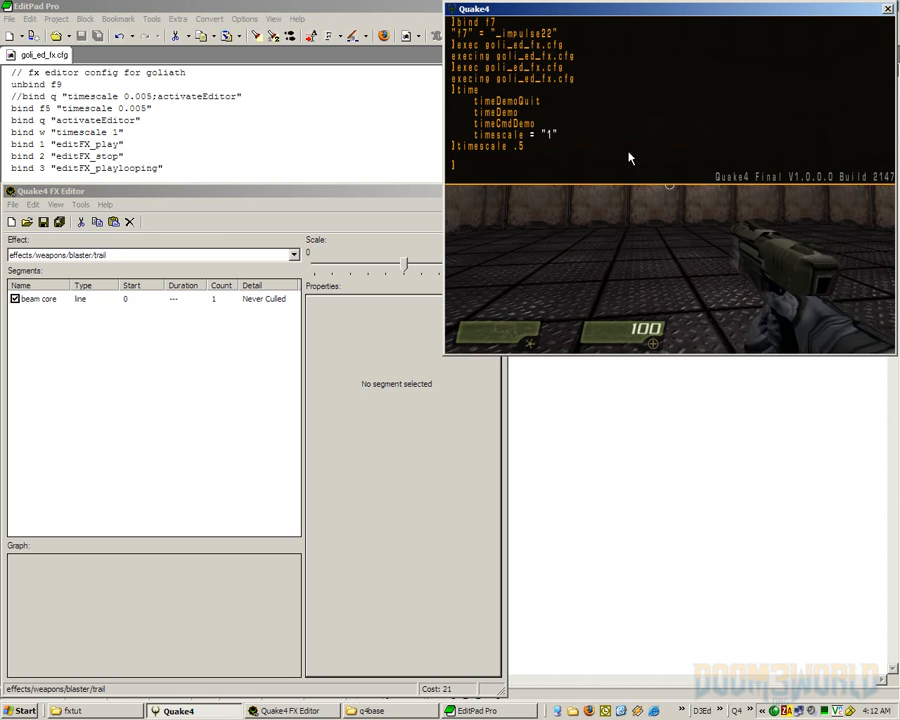
{"action": "key", "text": "grave"}
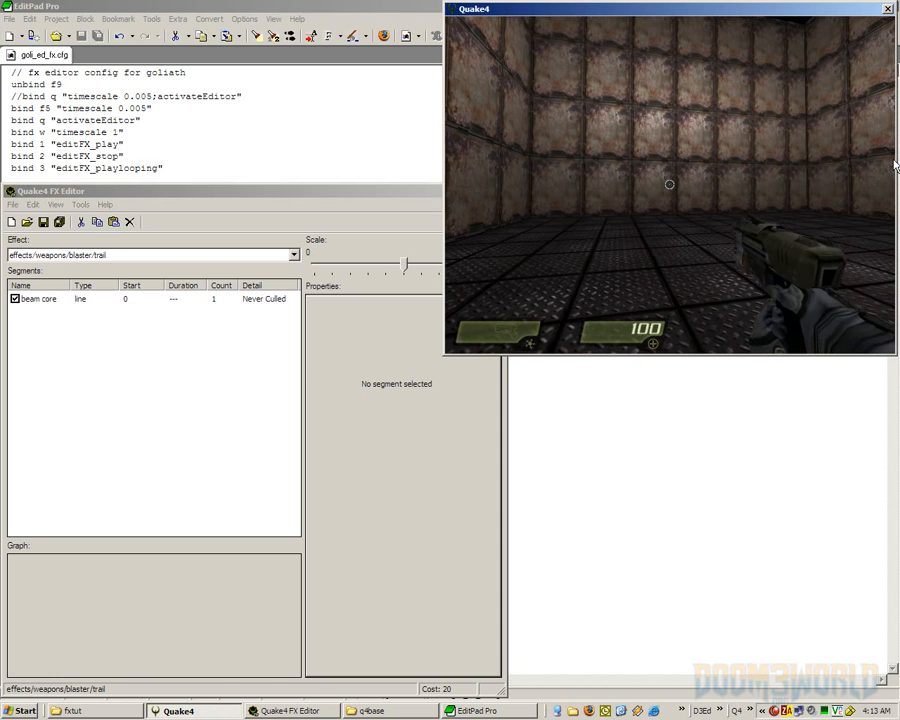
{"action": "key", "text": "q"}
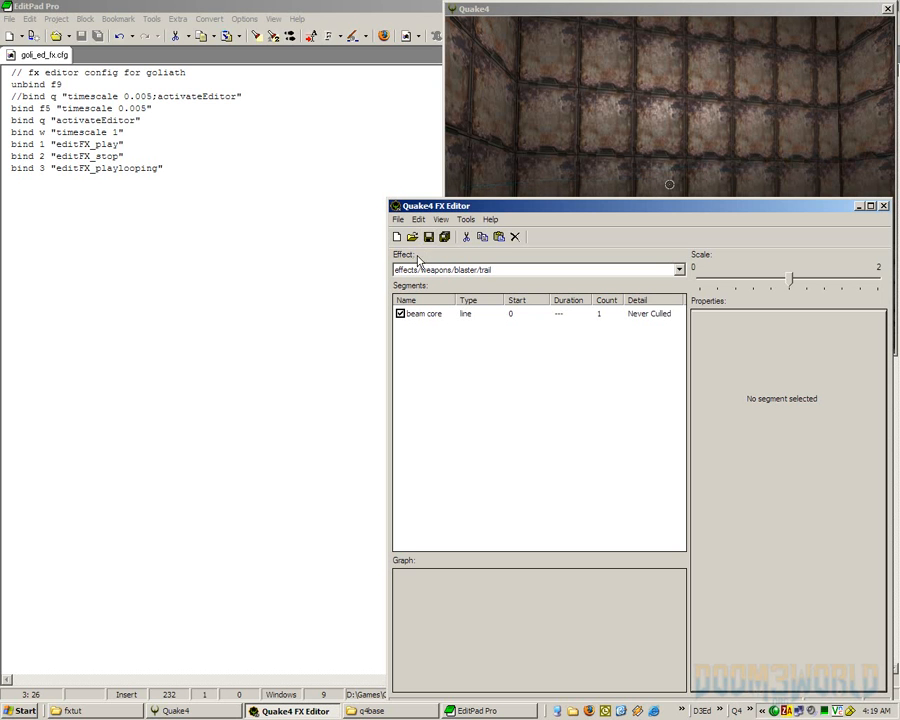
- Review the list of loaded effects and reselect effects/weapons/blaster/trail to view its segments
{"action": "left_click", "coordinate": [578, 270]}
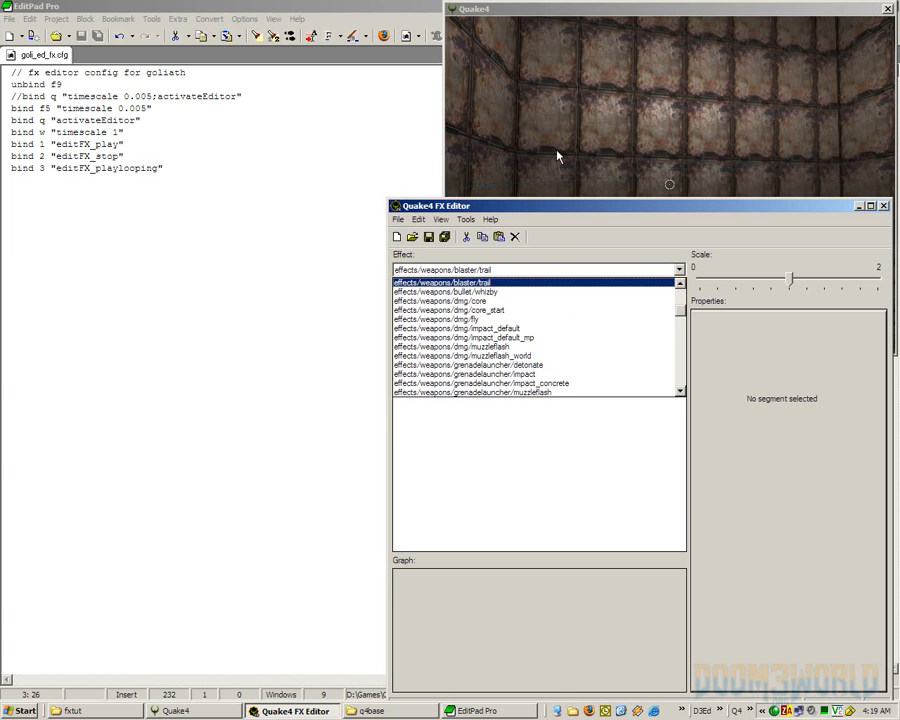
{"action": "left_click", "coordinate": [542, 282]}
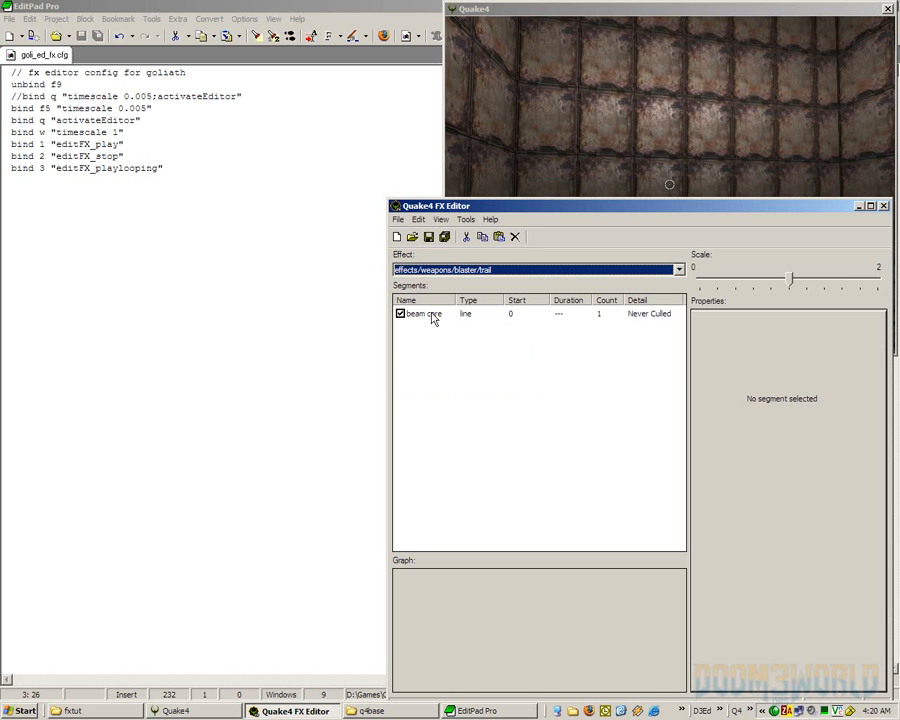
{"action": "left_click", "coordinate": [509, 344]}
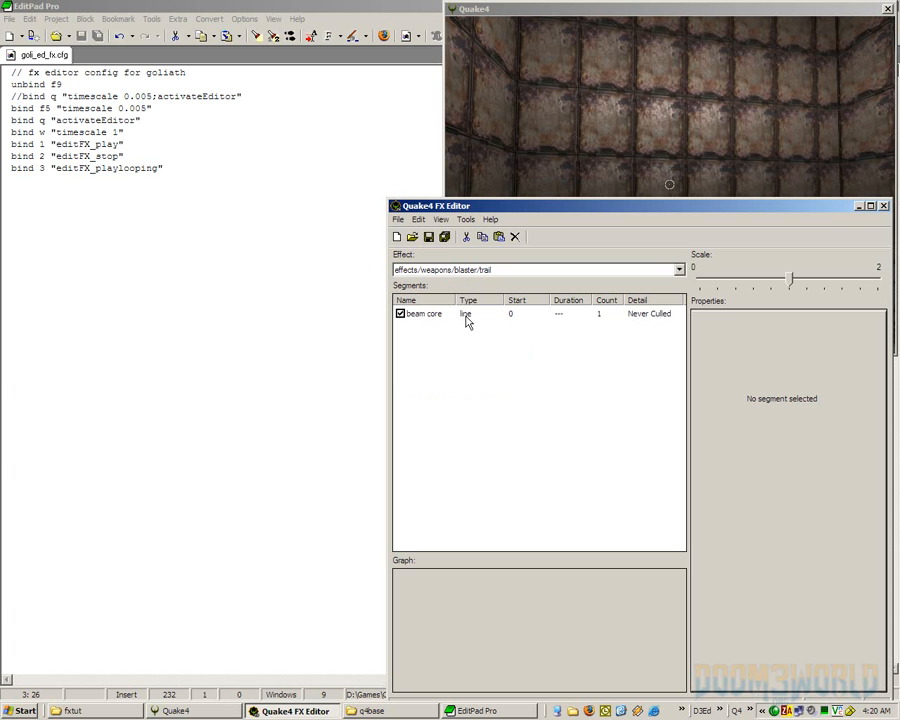
- Examine the segment types that can be inserted into the blaster trail effect, from Sprite to Delay
{"action": "right_click", "coordinate": [460, 355]}
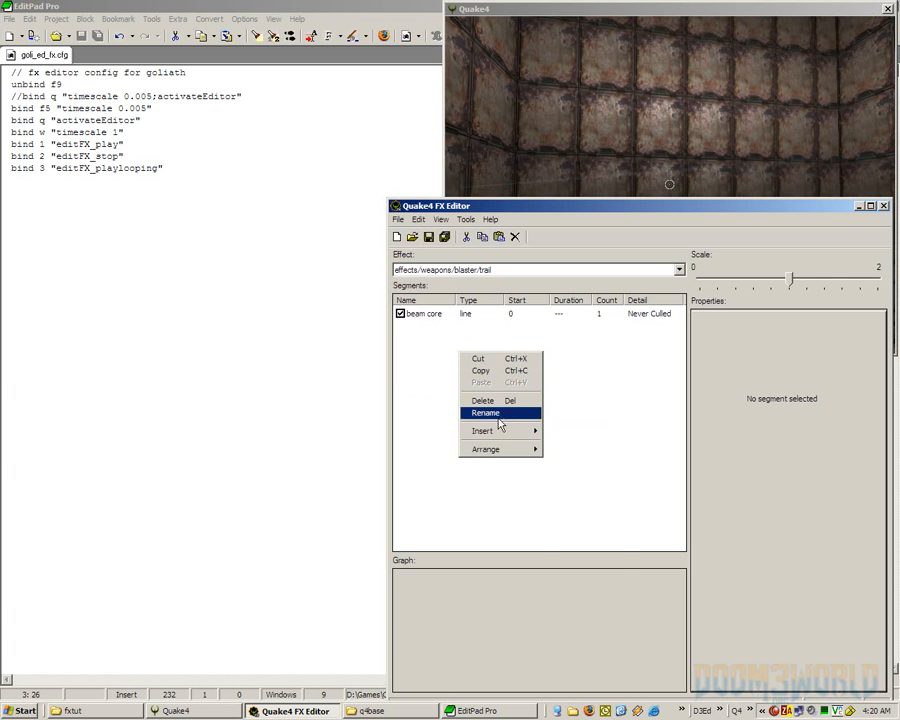
{"action": "mouse_move", "coordinate": [530, 430]}
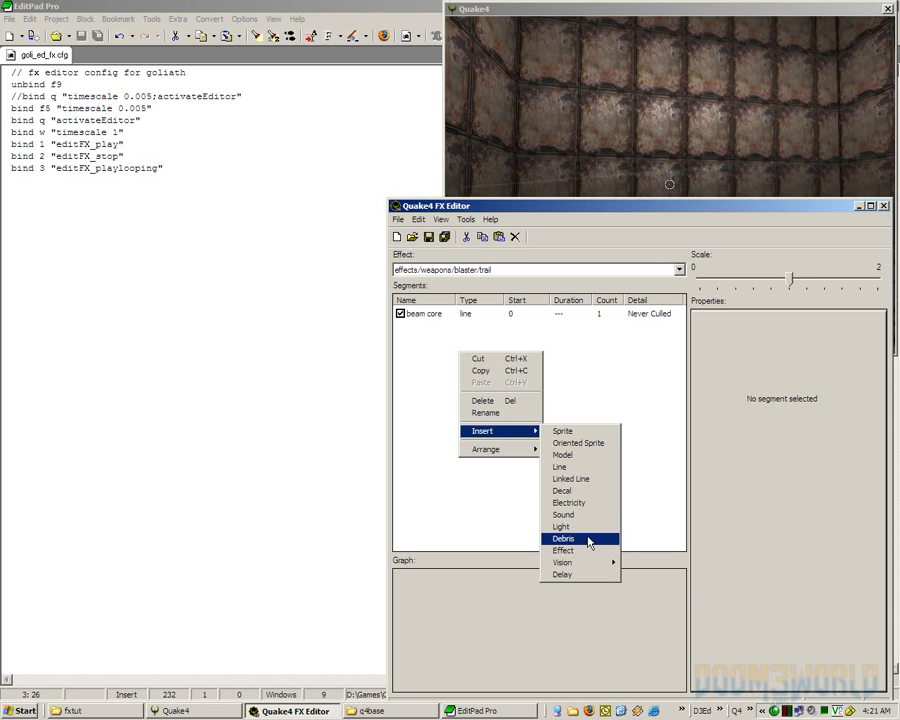
{"action": "mouse_move", "coordinate": [586, 568]}
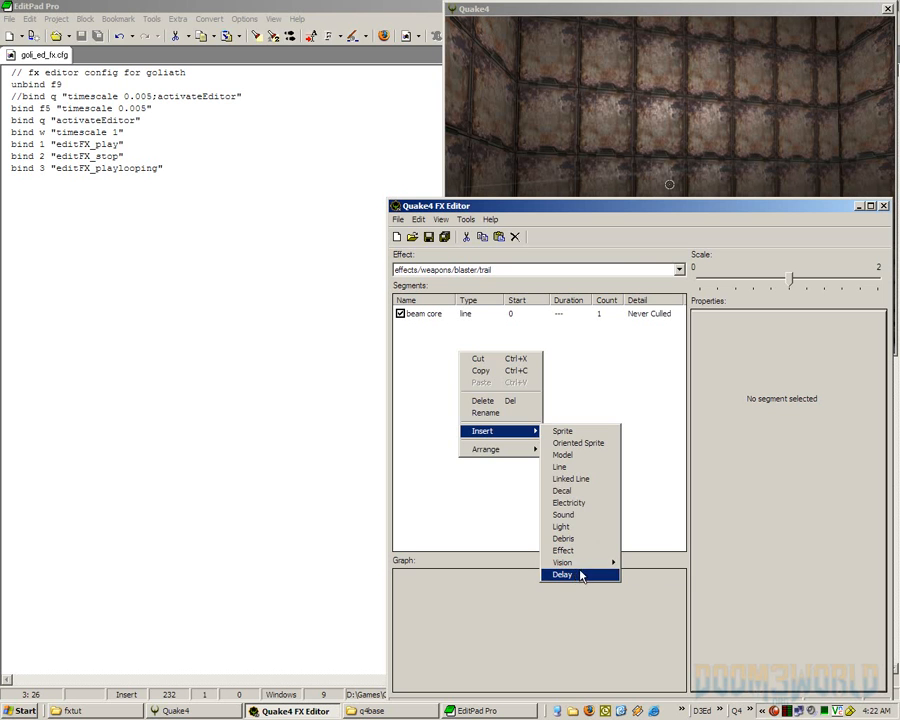
{"action": "left_click", "coordinate": [481, 543]}
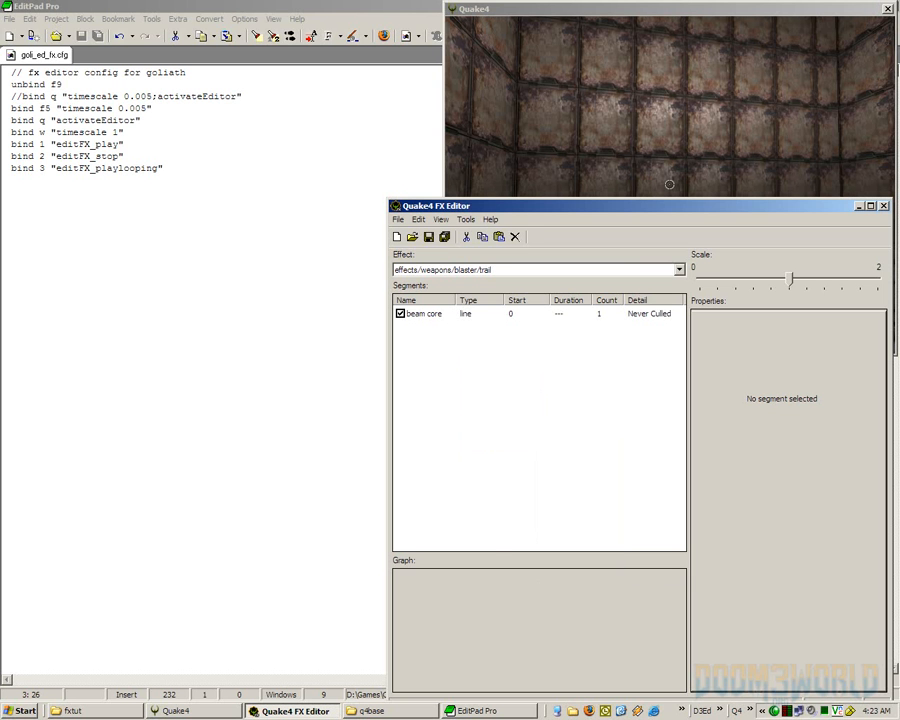
- Select the beam core segment of the blaster trail effect and examine its emitter start time
{"action": "left_click", "coordinate": [445, 315]}
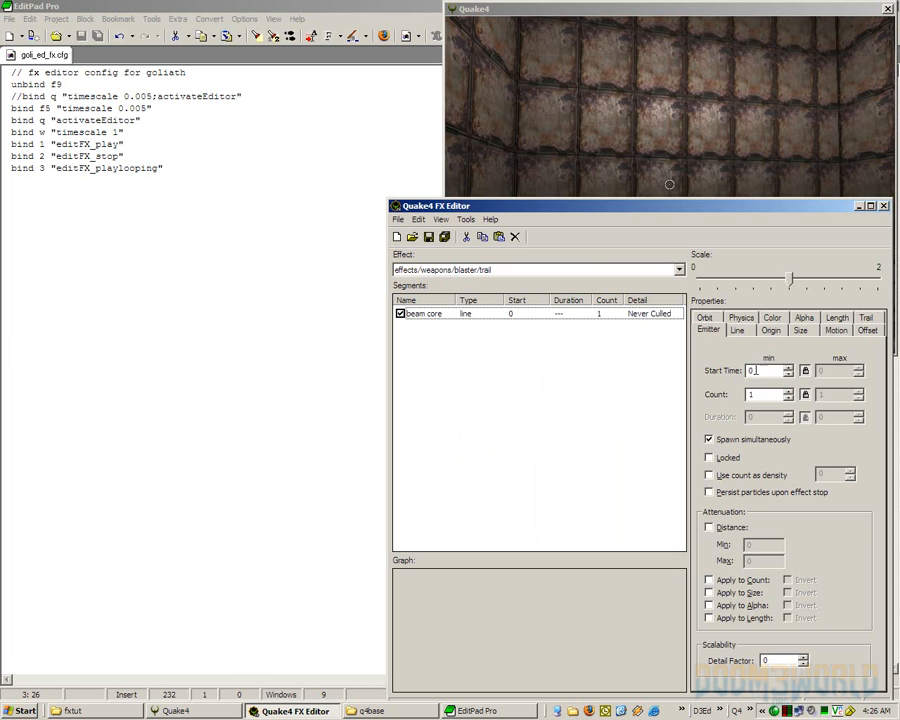
{"action": "left_click", "coordinate": [756, 370]}
{"action": "left_click_drag", "start_coordinate": [756, 370], "coordinate": [749, 367]}
{"action": "left_click", "coordinate": [756, 367]}
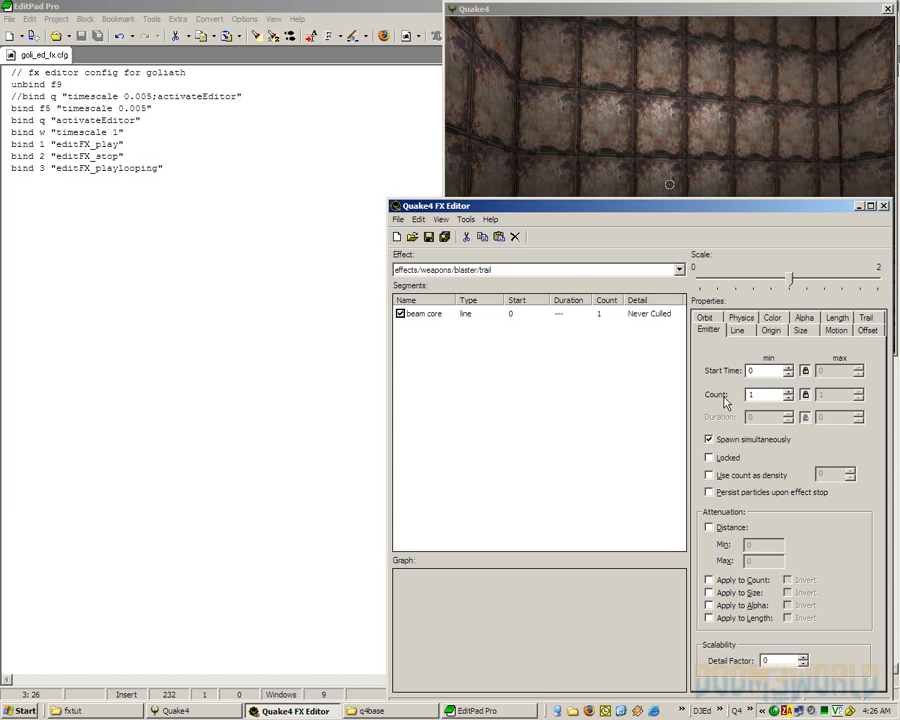
- Try a higher emitter count for the beam core and return it to 1
{"action": "left_click", "coordinate": [786, 391]}
{"action": "left_click", "coordinate": [786, 391]}
{"action": "left_click", "coordinate": [787, 391]}
{"action": "left_click", "coordinate": [788, 399]}
{"action": "left_click", "coordinate": [788, 399]}
{"action": "left_click", "coordinate": [788, 399]}
{"action": "key", "text": "ctrl+s"}
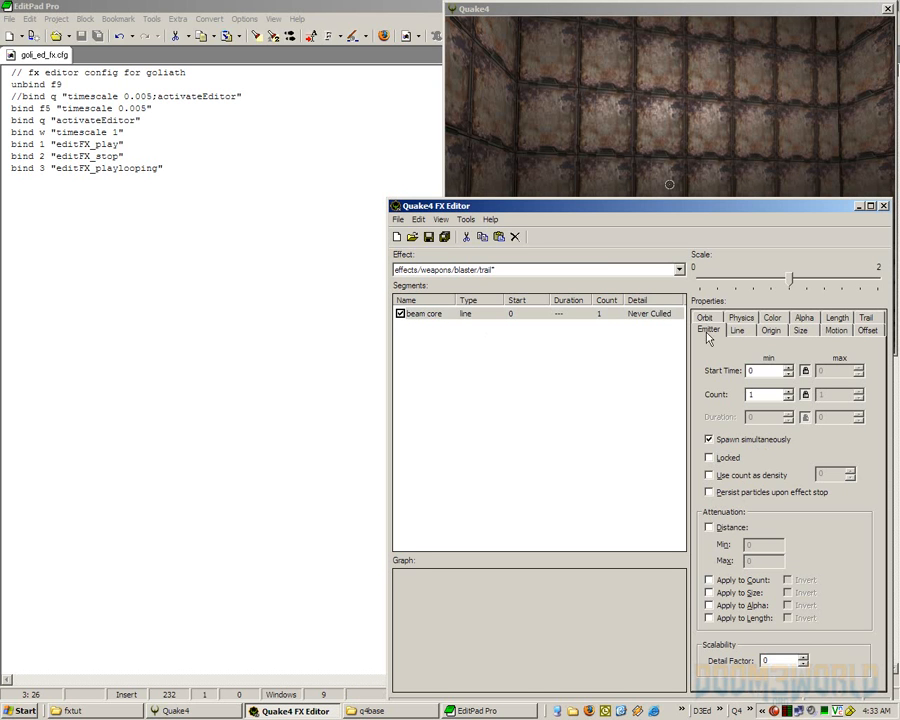
- Raise the beam core's line lifetime to 0.5
{"action": "left_click", "coordinate": [738, 331]}
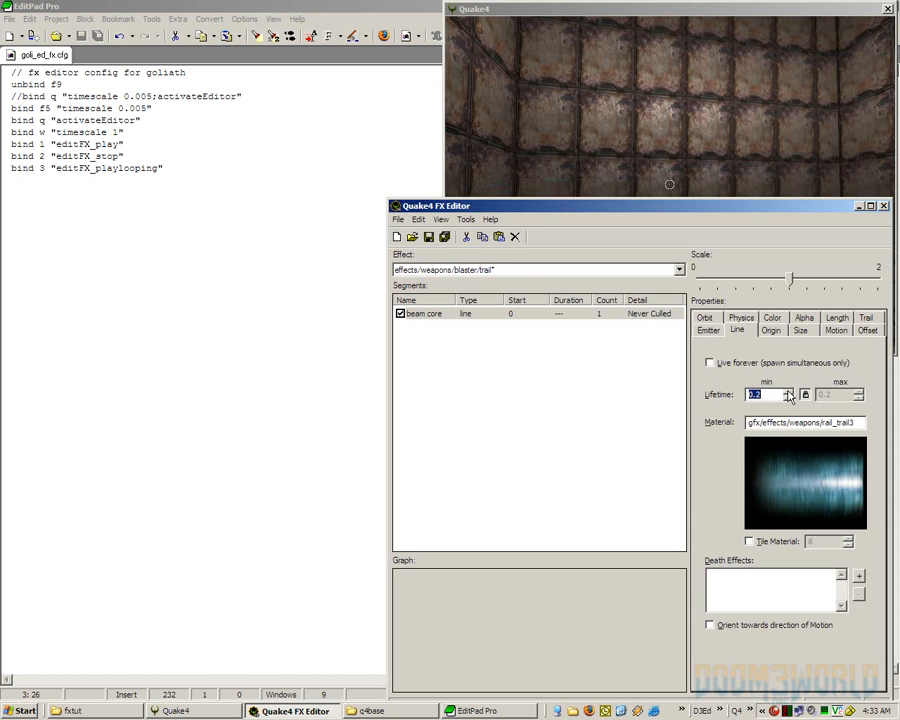
{"action": "left_click", "coordinate": [788, 391]}
{"action": "left_click", "coordinate": [788, 391]}
{"action": "left_click", "coordinate": [788, 391]}
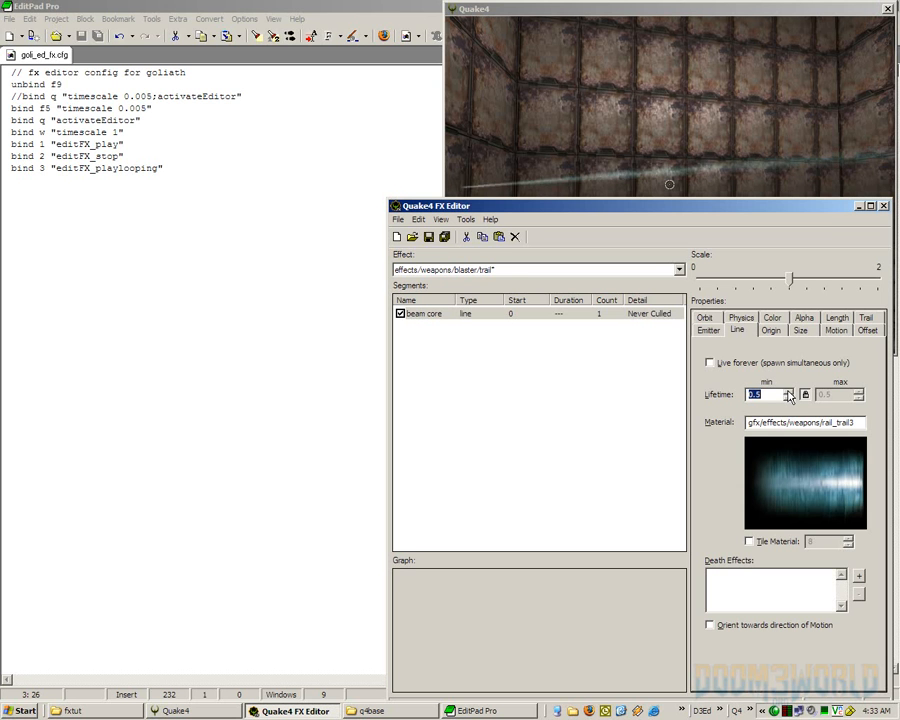
{"action": "left_click", "coordinate": [788, 391]}
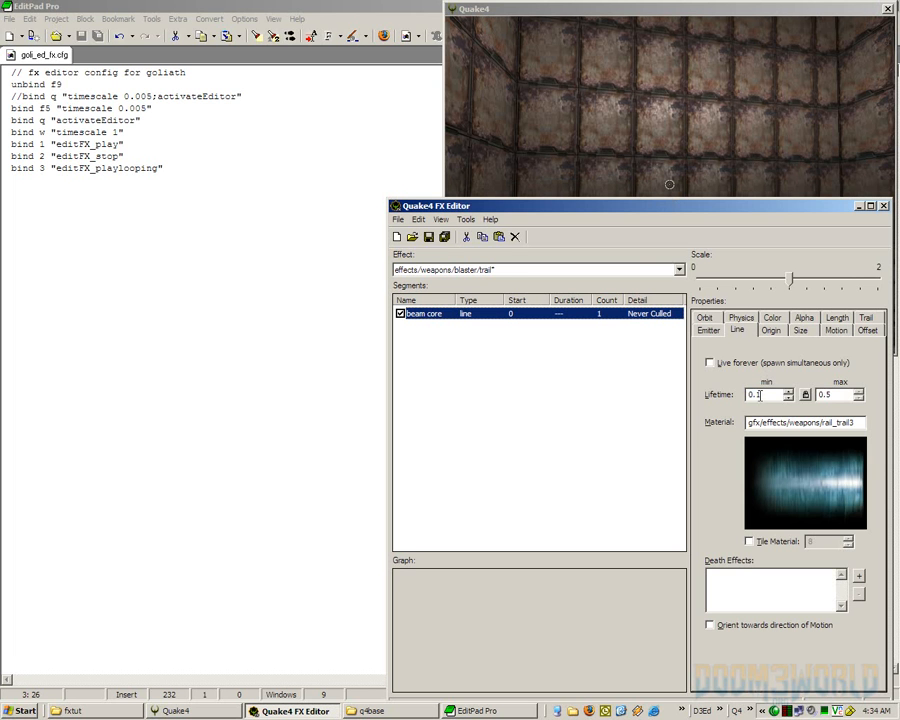
- Preview the 0.1 to 0.5 lifetime range in the game and lock the beam core's lifetime to a single value of 0.1
{"action": "left_click_drag", "start_coordinate": [759, 394], "coordinate": [738, 393]}
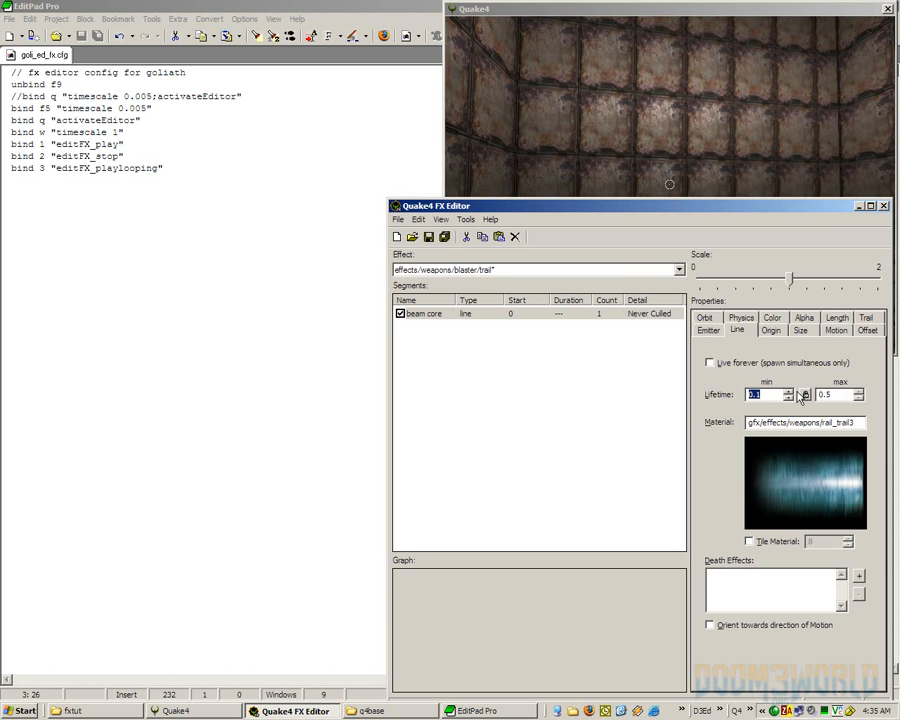
{"action": "left_click_drag", "start_coordinate": [837, 393], "coordinate": [793, 385]}
{"action": "left_click", "coordinate": [695, 182]}
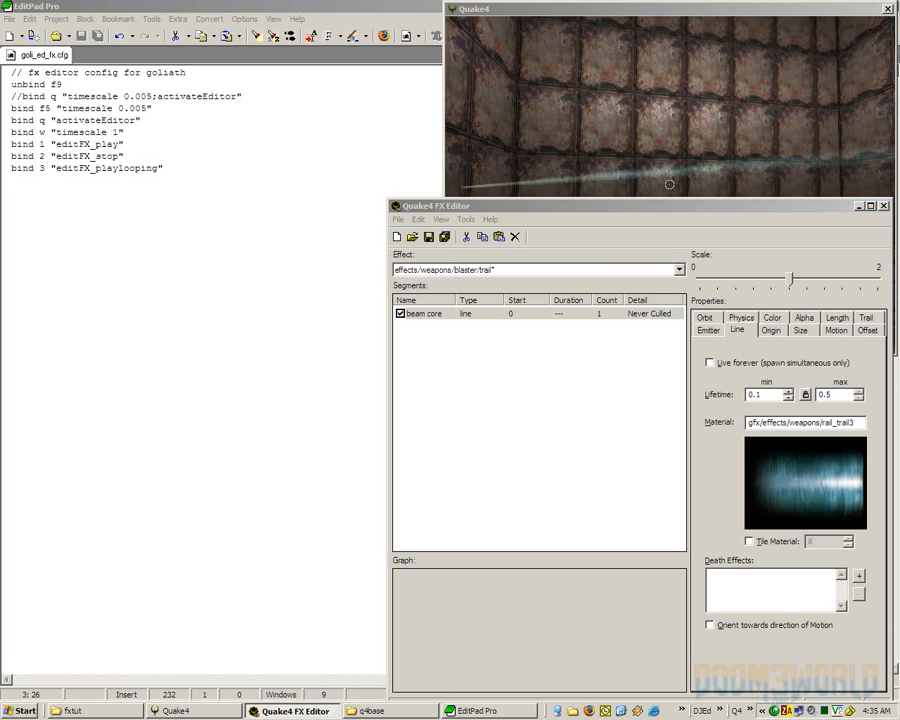
{"action": "left_click", "coordinate": [821, 396]}
{"action": "left_click", "coordinate": [805, 394]}
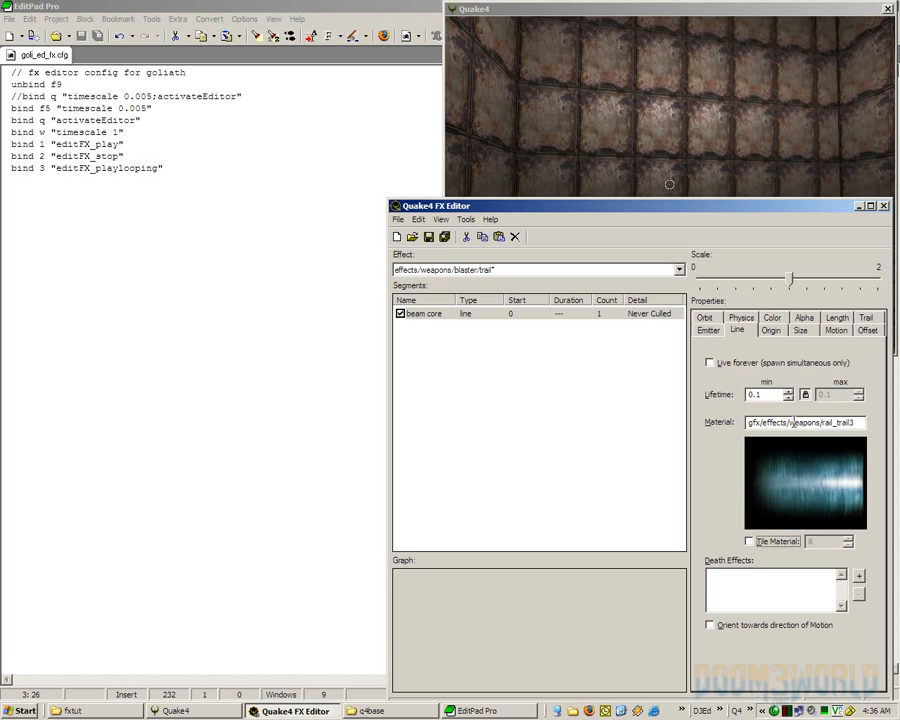
- Try tiling the beam core's line material with higher and lower tile values, and disable the tiling again
{"action": "left_click", "coordinate": [750, 542]}
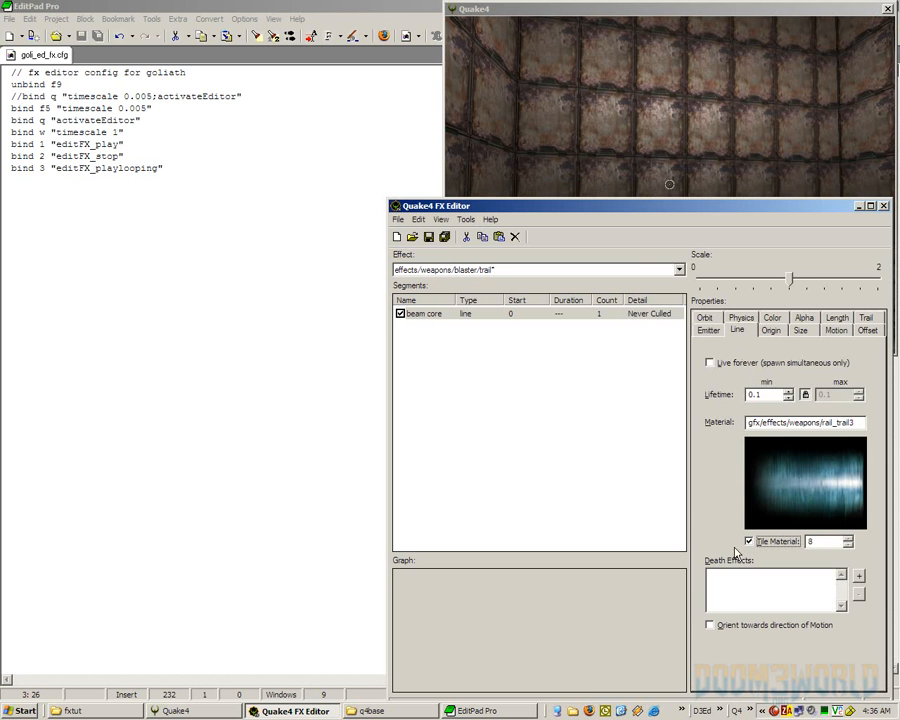
{"action": "left_click", "coordinate": [848, 538]}
{"action": "left_click", "coordinate": [848, 538]}
{"action": "left_click", "coordinate": [848, 538]}
{"action": "left_click", "coordinate": [848, 538]}
{"action": "left_click", "coordinate": [848, 538]}
{"action": "left_click", "coordinate": [848, 546]}
{"action": "left_click", "coordinate": [848, 546]}
{"action": "left_click", "coordinate": [752, 543]}
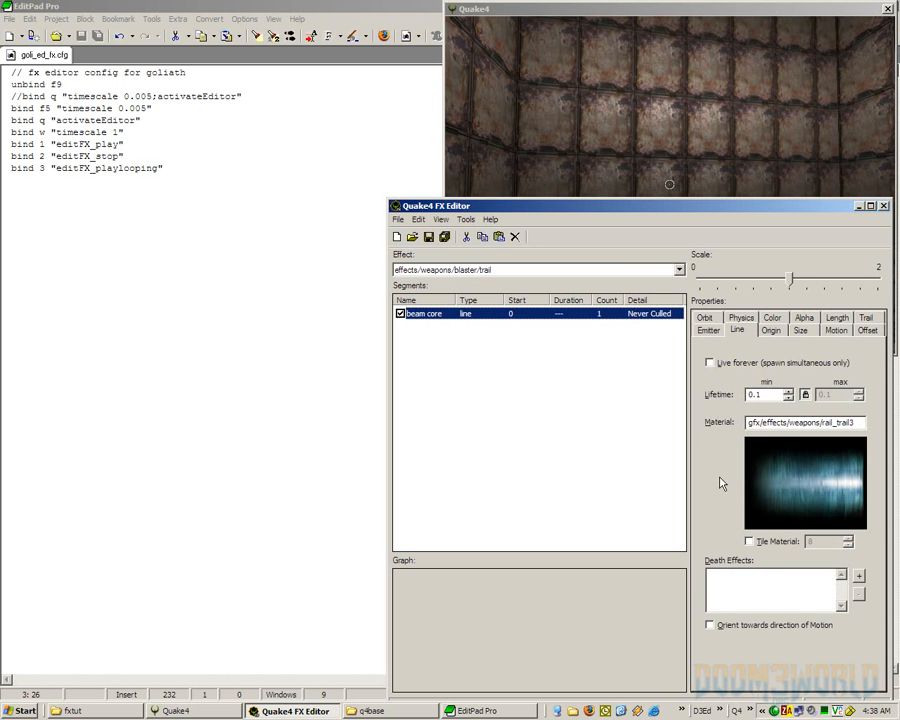
- Try Left values of 50 and -20 for the beam core's origin
{"action": "left_click", "coordinate": [771, 331]}
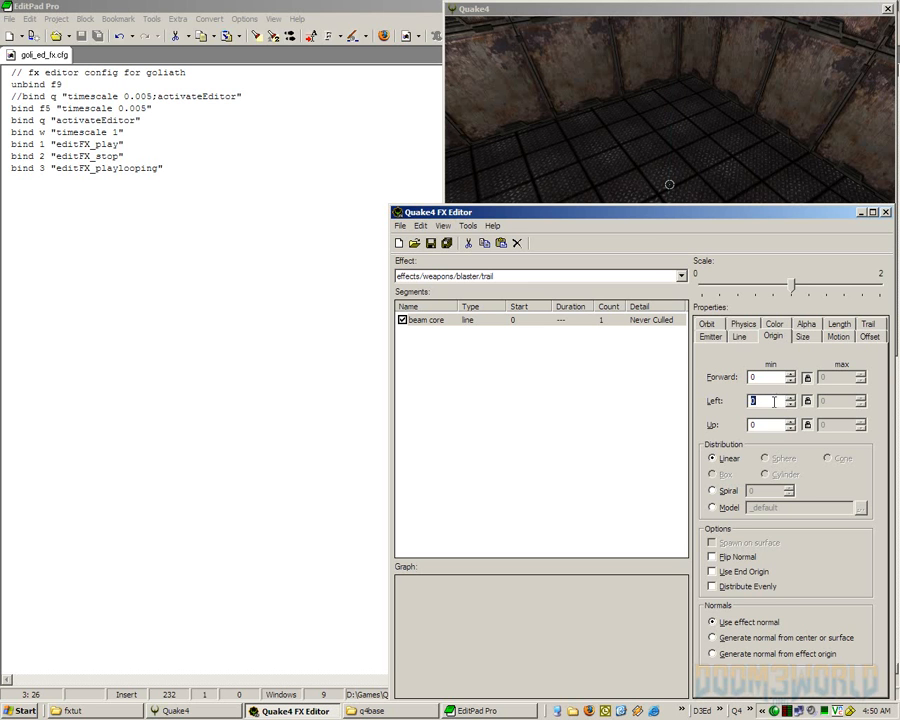
{"action": "type", "text": "50"}
{"action": "key", "text": "Return"}
{"action": "left_click_drag", "start_coordinate": [763, 400], "coordinate": [738, 398]}
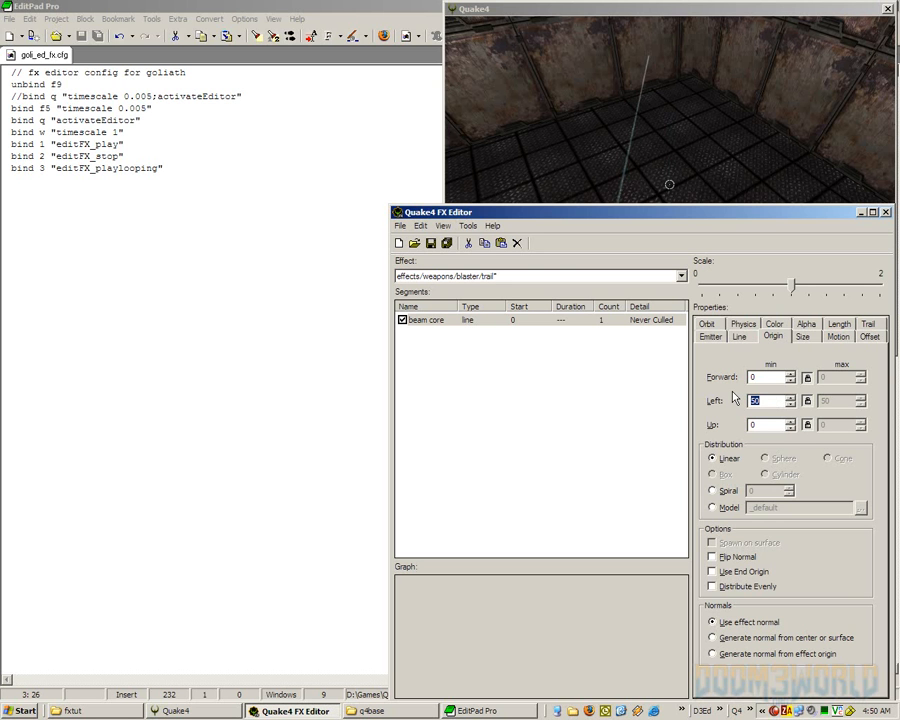
{"action": "type", "text": "-20"}
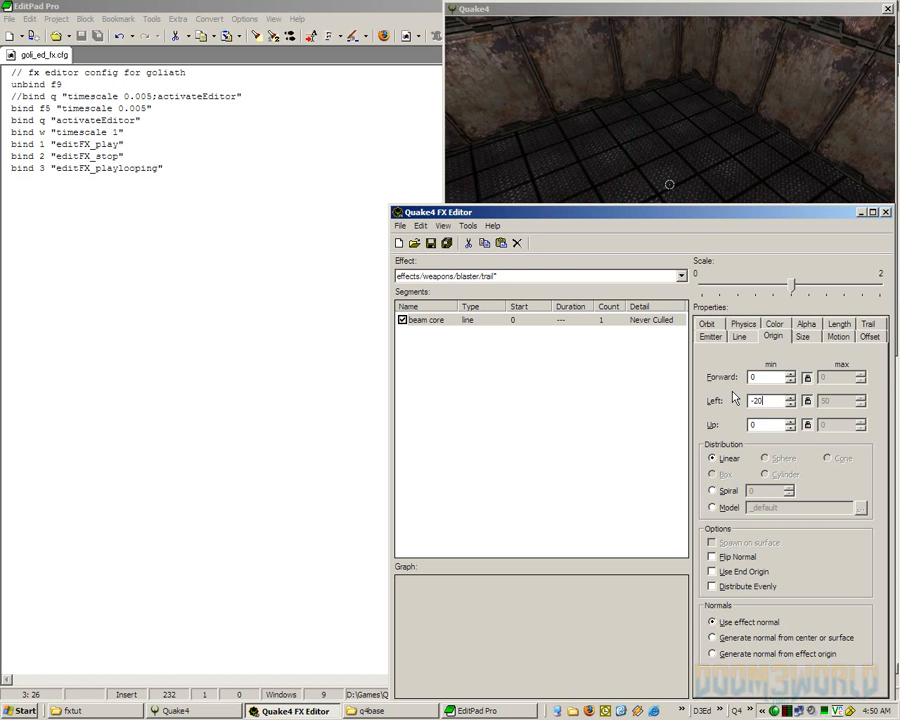
{"action": "key", "text": "Tab"}
- Reset the Left value of the beam core's origin to 0 and save the effect
{"action": "left_click_drag", "start_coordinate": [776, 400], "coordinate": [714, 400]}
{"action": "type", "text": "0"}
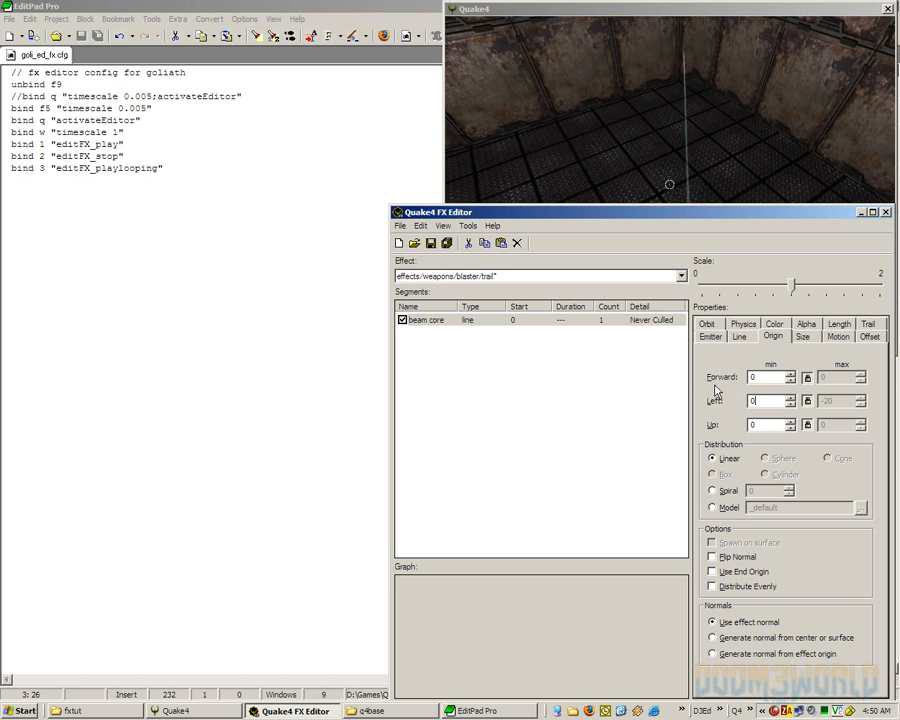
{"action": "key", "text": "Tab"}
{"action": "key", "text": "ctrl+s"}
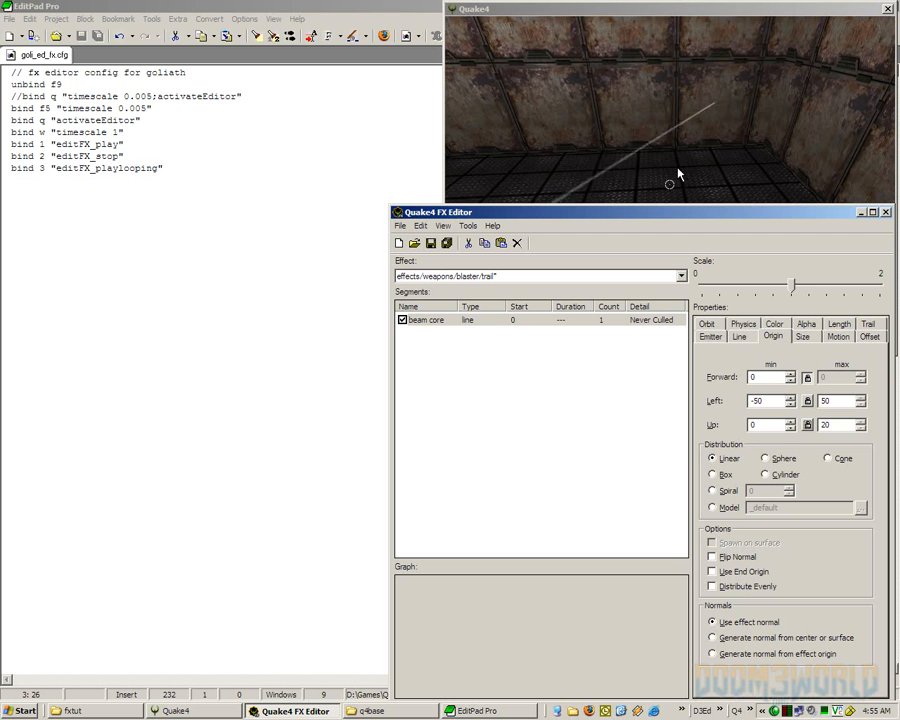
- Set the beam core's emitter count to 5
{"action": "left_click", "coordinate": [711, 337]}
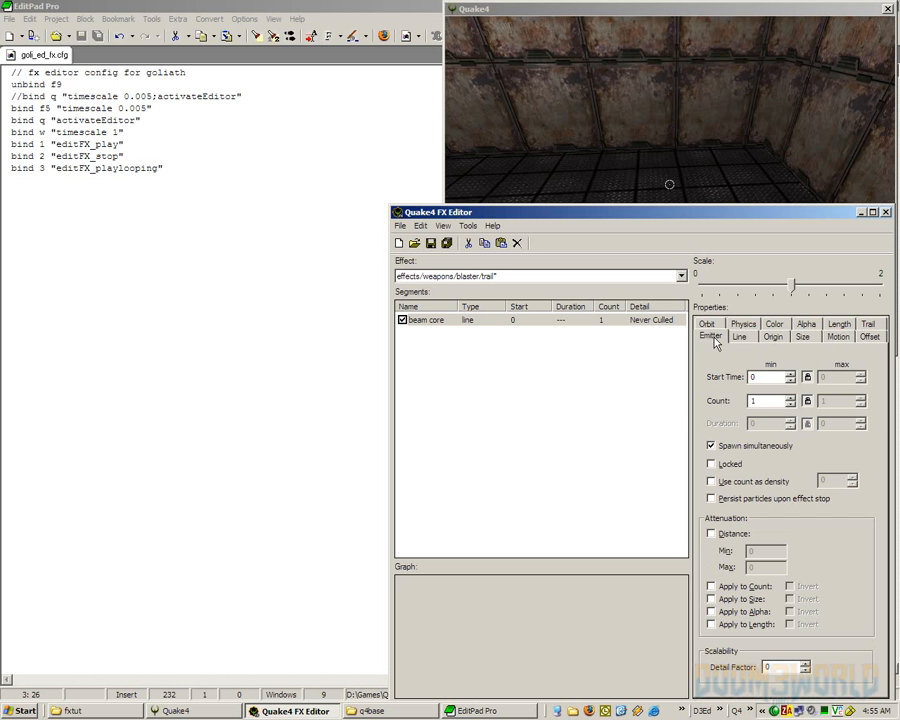
{"action": "left_click", "coordinate": [790, 397]}
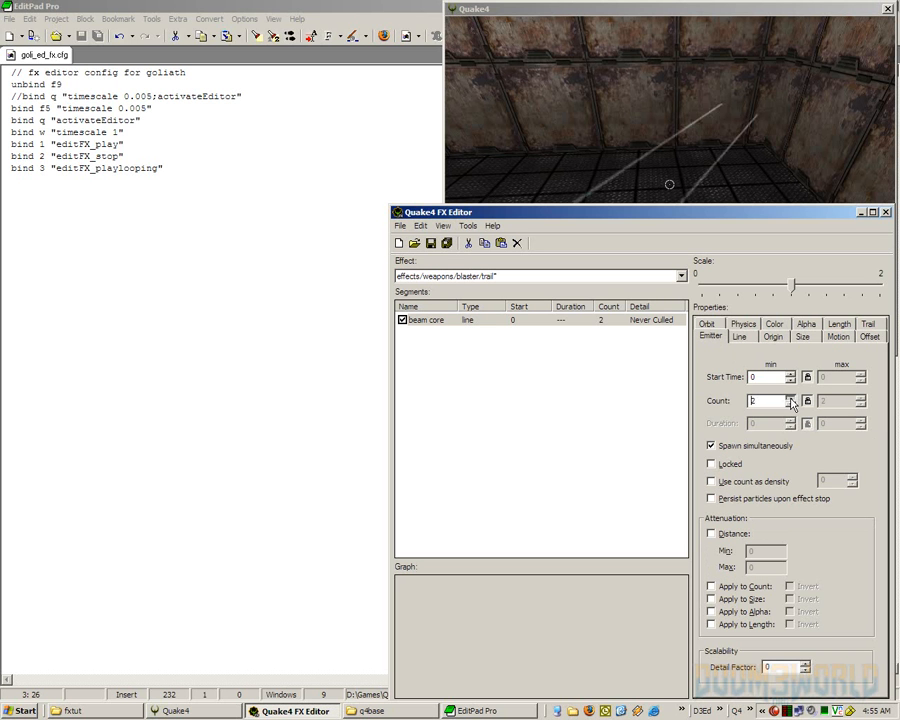
{"action": "left_click", "coordinate": [790, 398]}
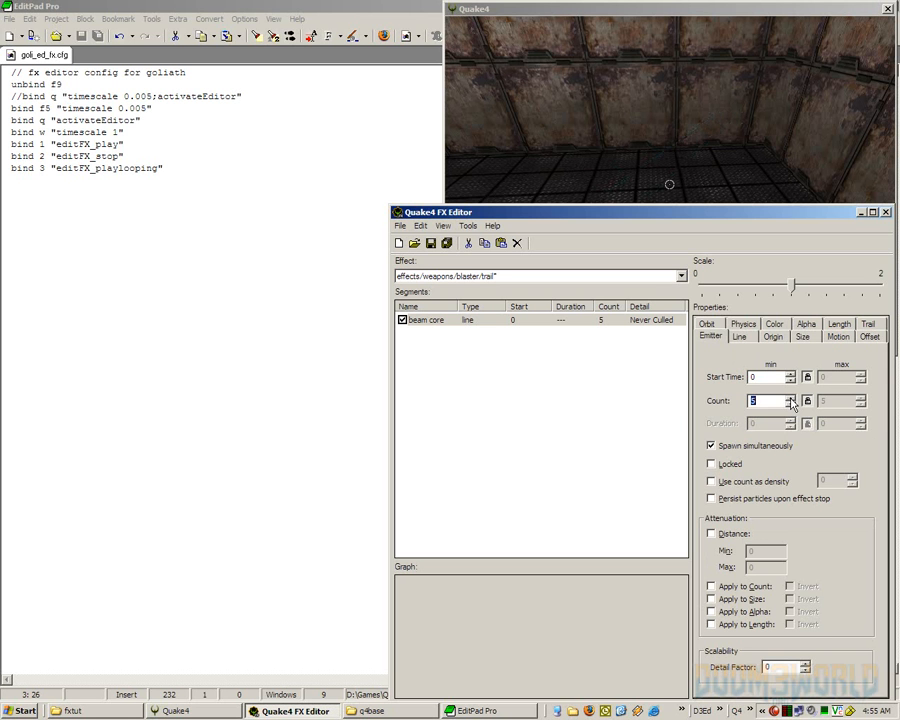
{"action": "left_click", "coordinate": [790, 398]}
- Revert the blaster trail effect to its original state
{"action": "left_click", "coordinate": [424, 227]}
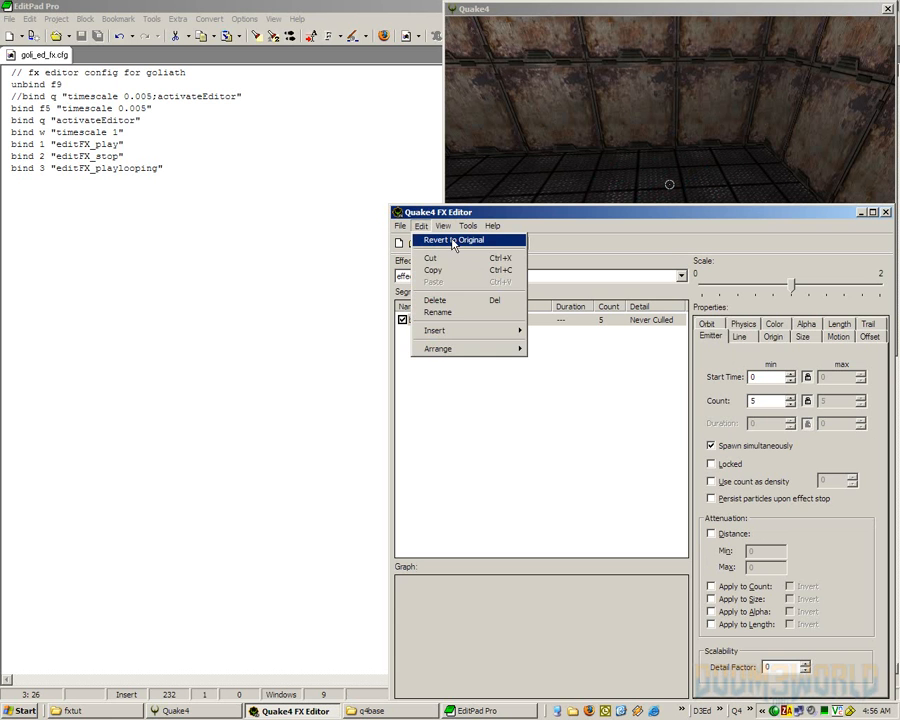
{"action": "left_click", "coordinate": [493, 241]}
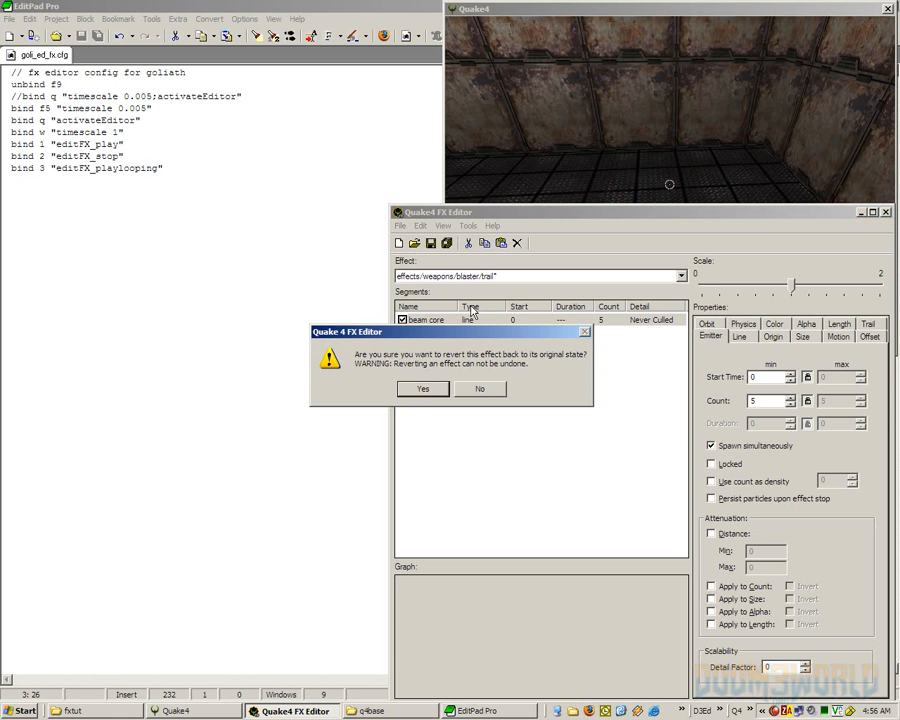
{"action": "left_click", "coordinate": [422, 391]}
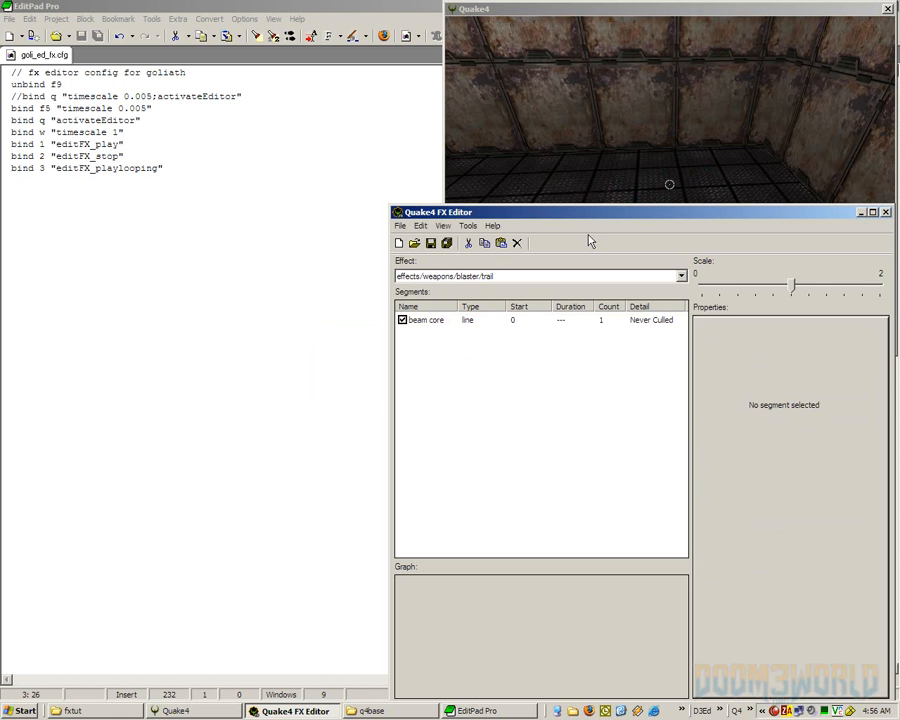
- Reselect the beam core to view its origin properties and review the segment types that can be inserted
{"action": "left_click", "coordinate": [432, 324]}
{"action": "left_click", "coordinate": [773, 336]}
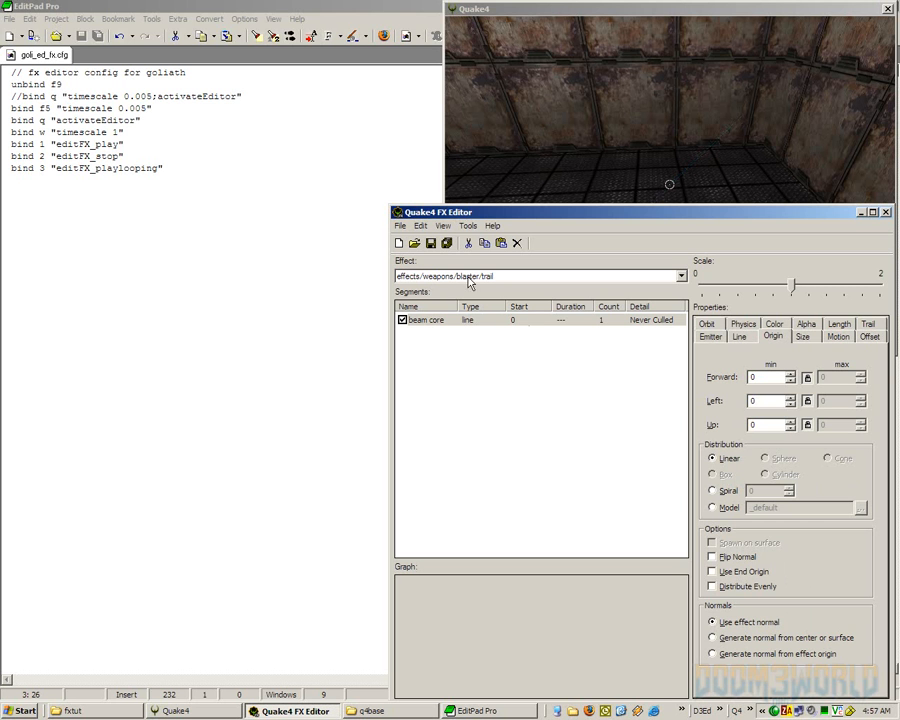
{"action": "right_click", "coordinate": [480, 336]}
{"action": "mouse_move", "coordinate": [528, 415]}
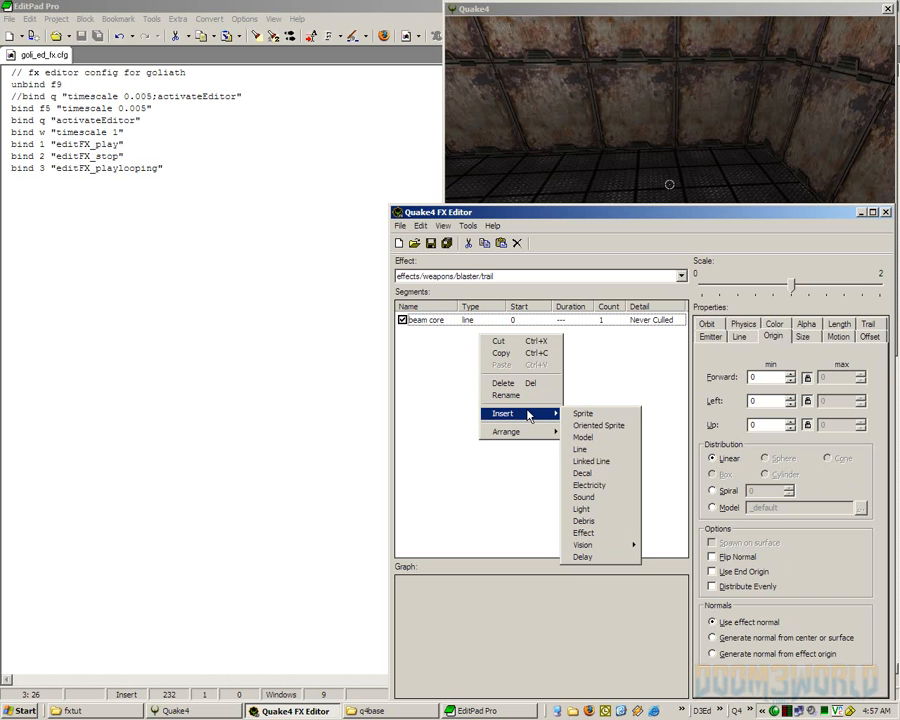
{"action": "left_click", "coordinate": [607, 347]}
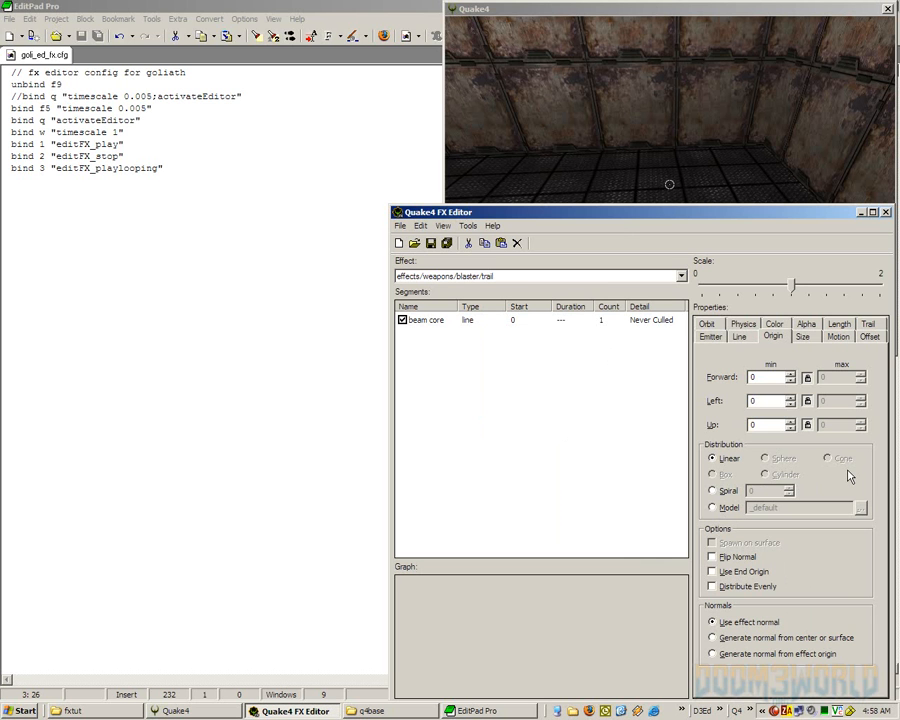
- Set the beam core's start size to 12
{"action": "left_click", "coordinate": [802, 336]}
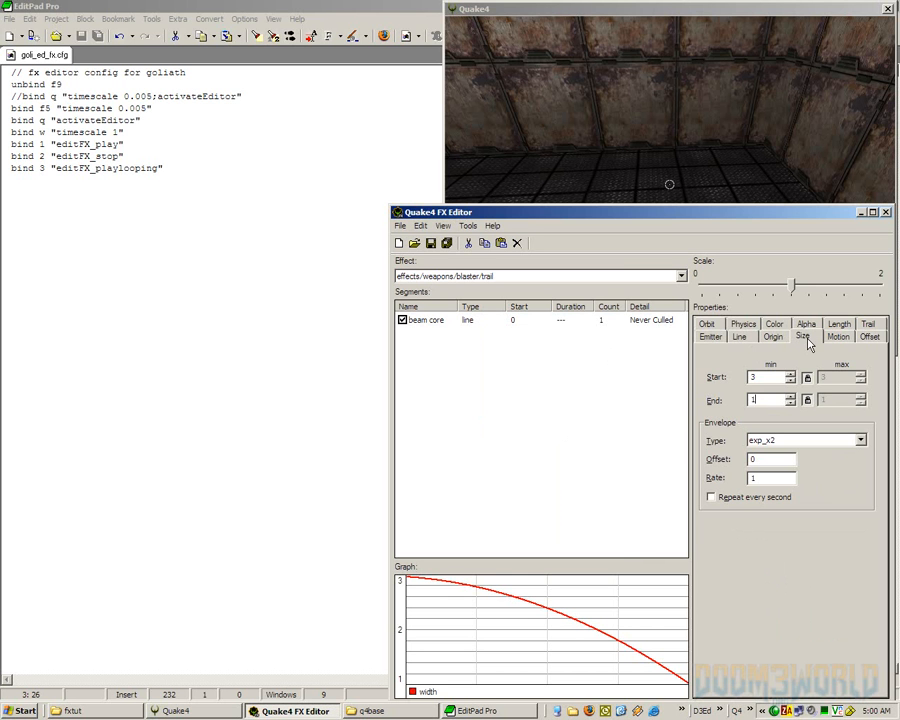
{"action": "left_click", "coordinate": [755, 376]}
{"action": "key", "text": "BackSpace"}
{"action": "type", "text": "3"}
{"action": "left_click", "coordinate": [790, 374]}
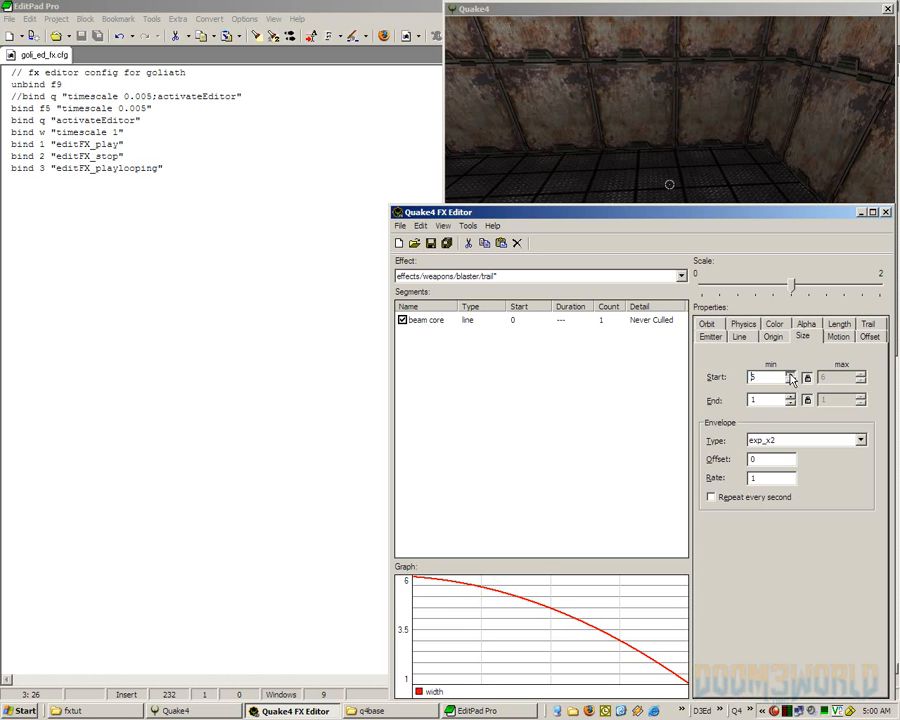
{"action": "left_click", "coordinate": [790, 374]}
{"action": "left_click", "coordinate": [790, 374]}
{"action": "left_click", "coordinate": [790, 374]}
{"action": "left_click", "coordinate": [790, 374]}
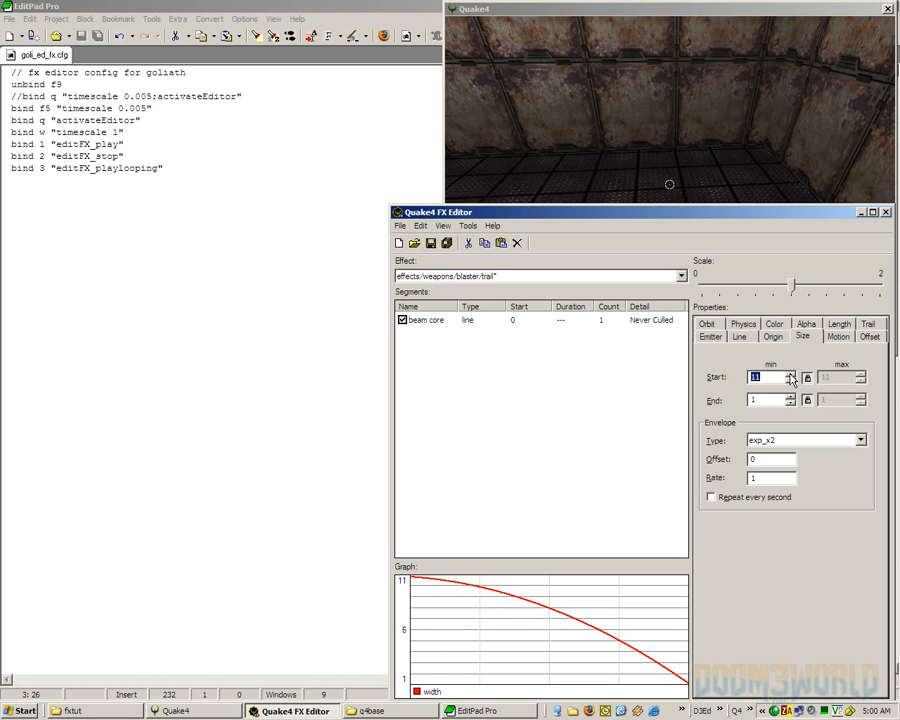
{"action": "left_click", "coordinate": [790, 374]}
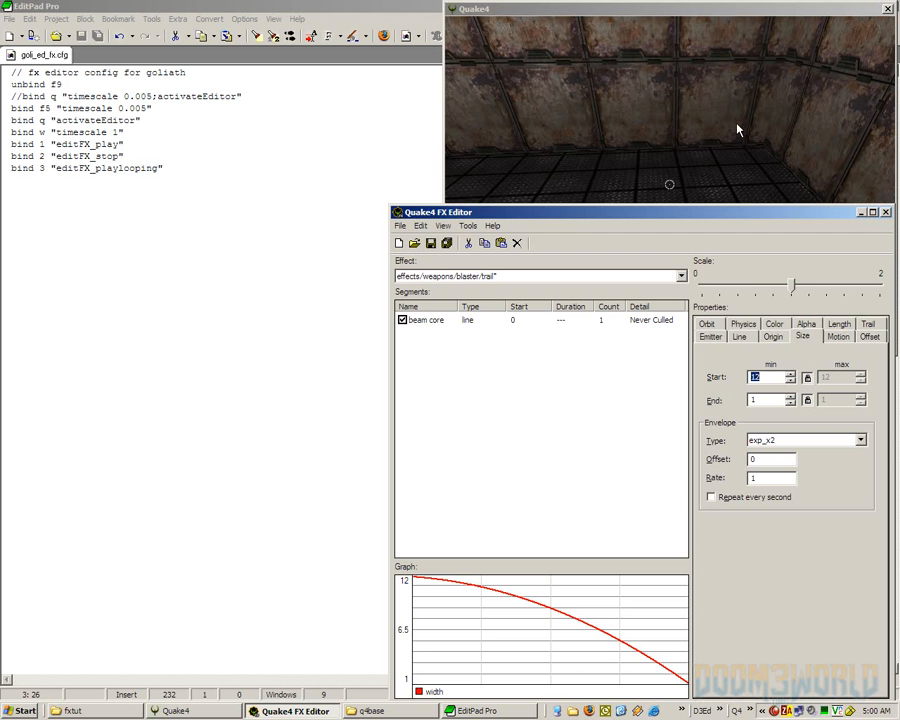
- Play the blaster trail effect in the Quake4 game and return to the FX Editor with the activateEditor bind
{"action": "left_click", "coordinate": [670, 186]}
{"action": "key", "text": "1"}
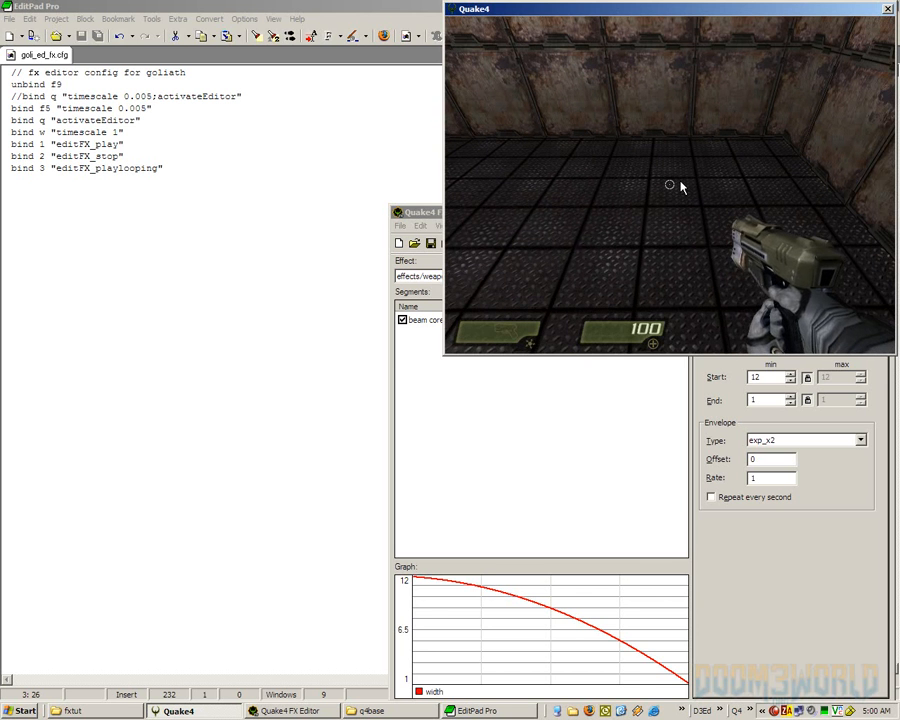
{"action": "key", "text": "q"}
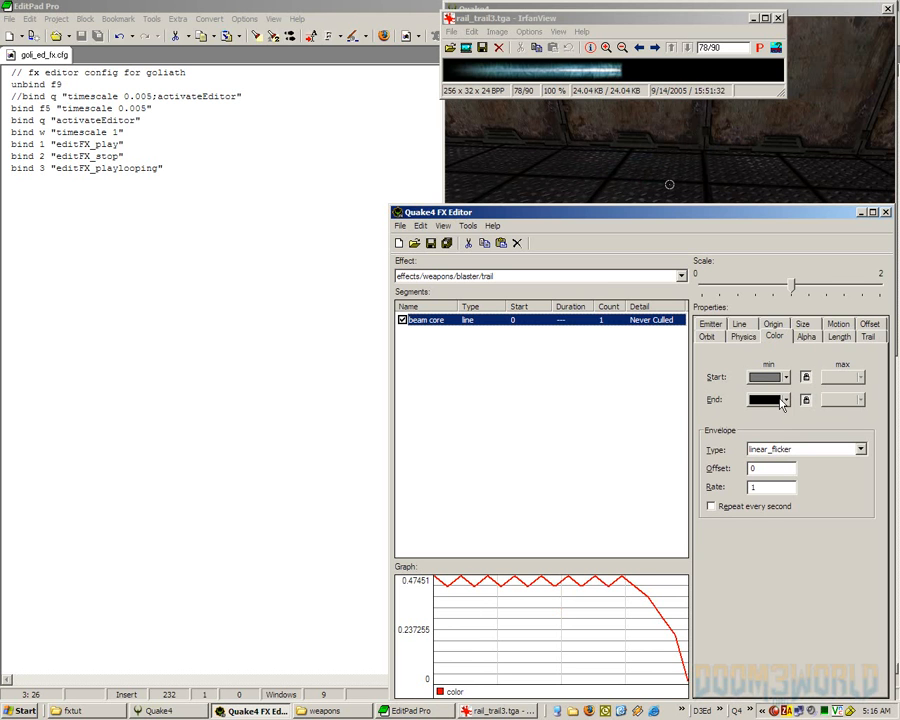
- Try mcc_flicker1 as the beam core's color envelope type and change it to medflicker
{"action": "left_click", "coordinate": [784, 400]}
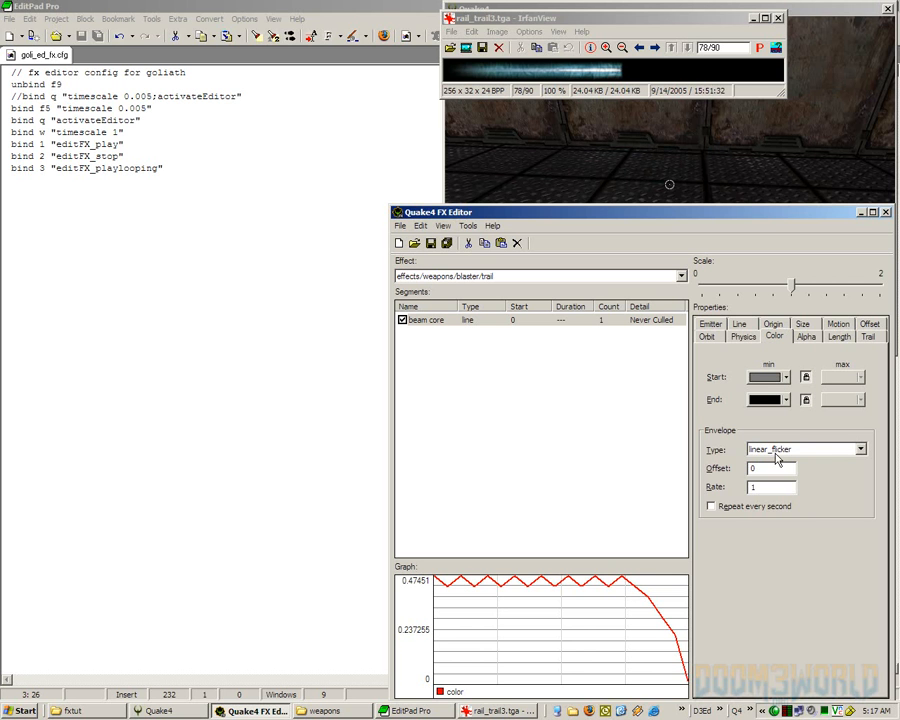
{"action": "left_click", "coordinate": [860, 451]}
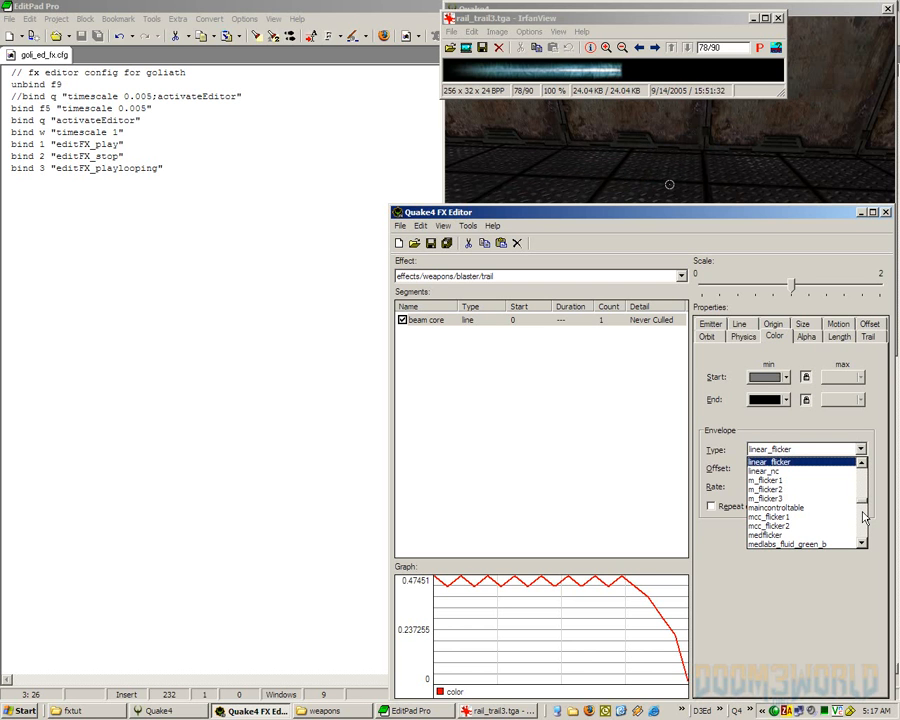
{"action": "left_click", "coordinate": [829, 517]}
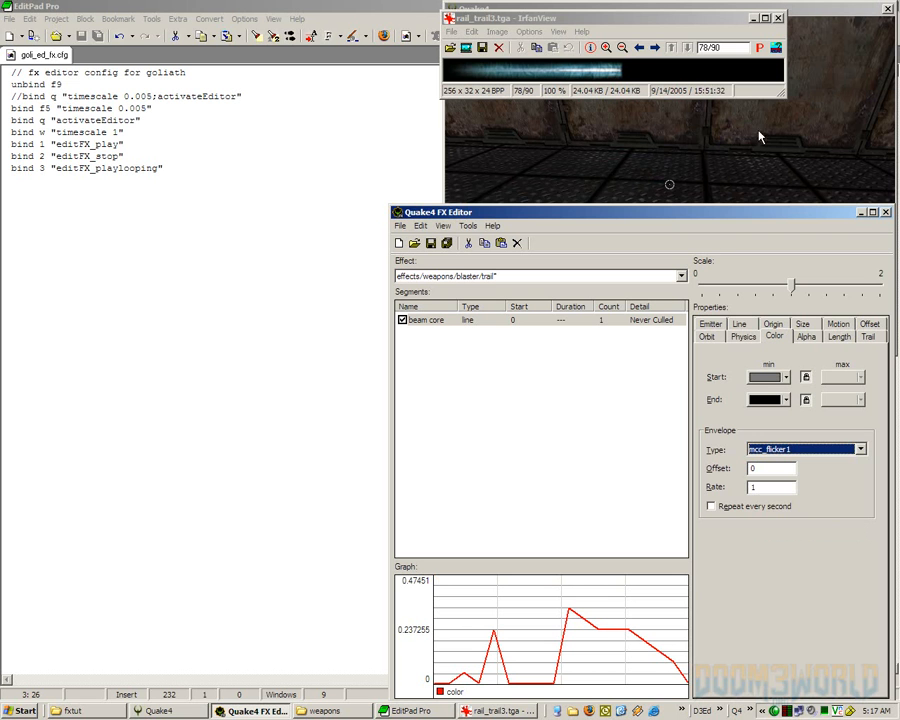
{"action": "left_click", "coordinate": [860, 449]}
{"action": "left_click", "coordinate": [806, 480]}
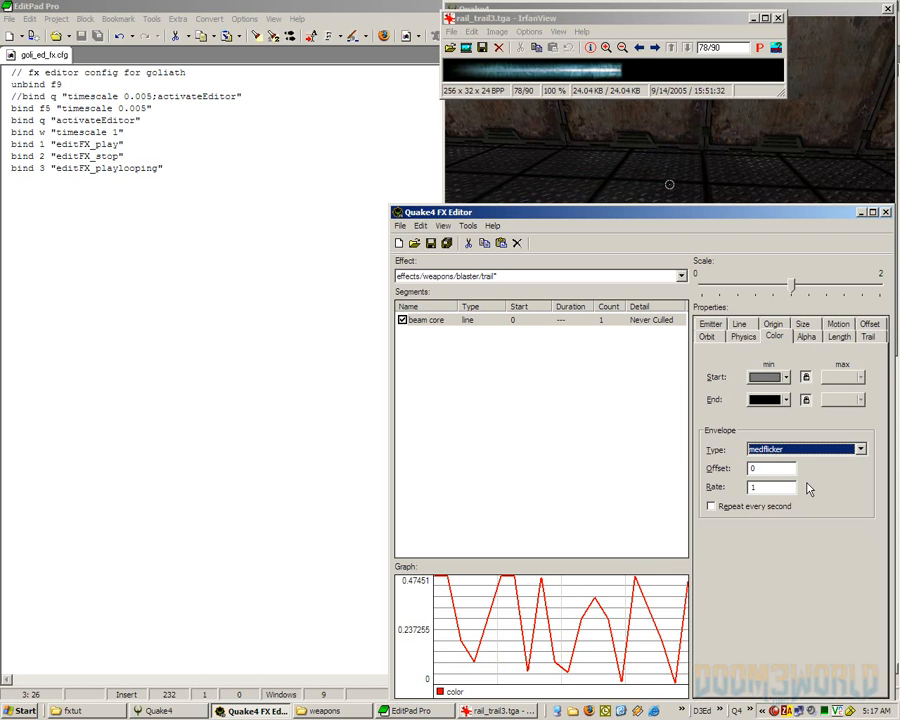
- Try medthrob as the beam core's color envelope type, then change it to linear_flicker and preview the beam in the game view
{"action": "left_click", "coordinate": [860, 450]}
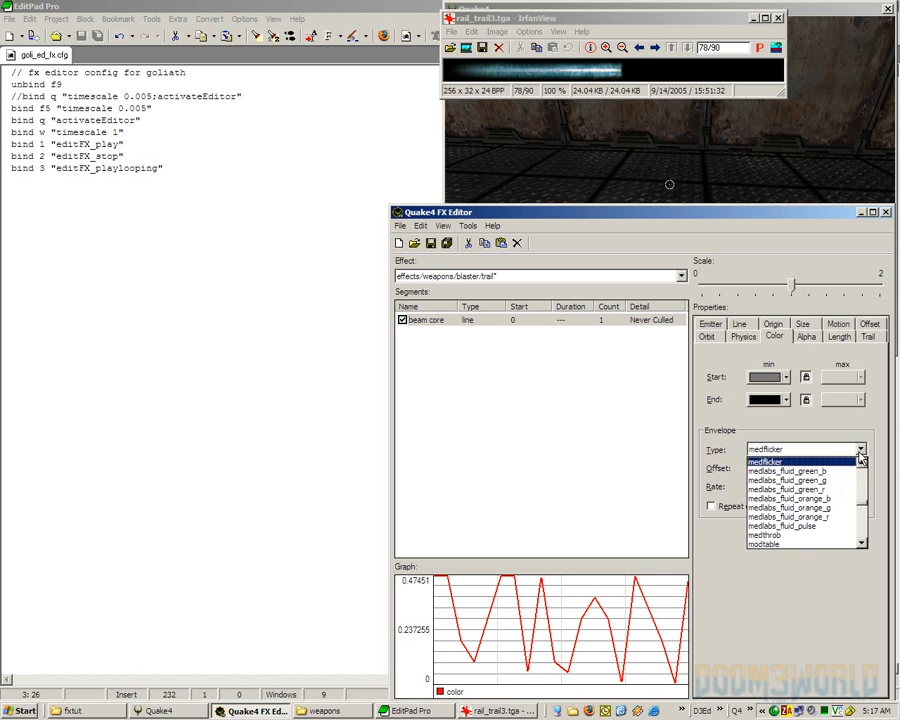
{"action": "left_click", "coordinate": [815, 535]}
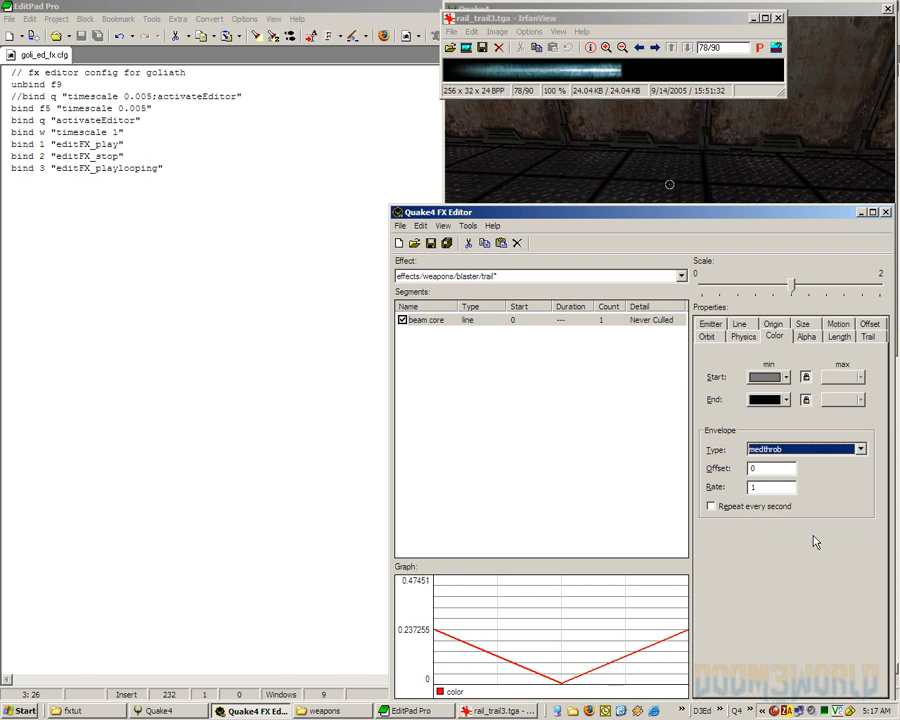
{"action": "left_click", "coordinate": [862, 450]}
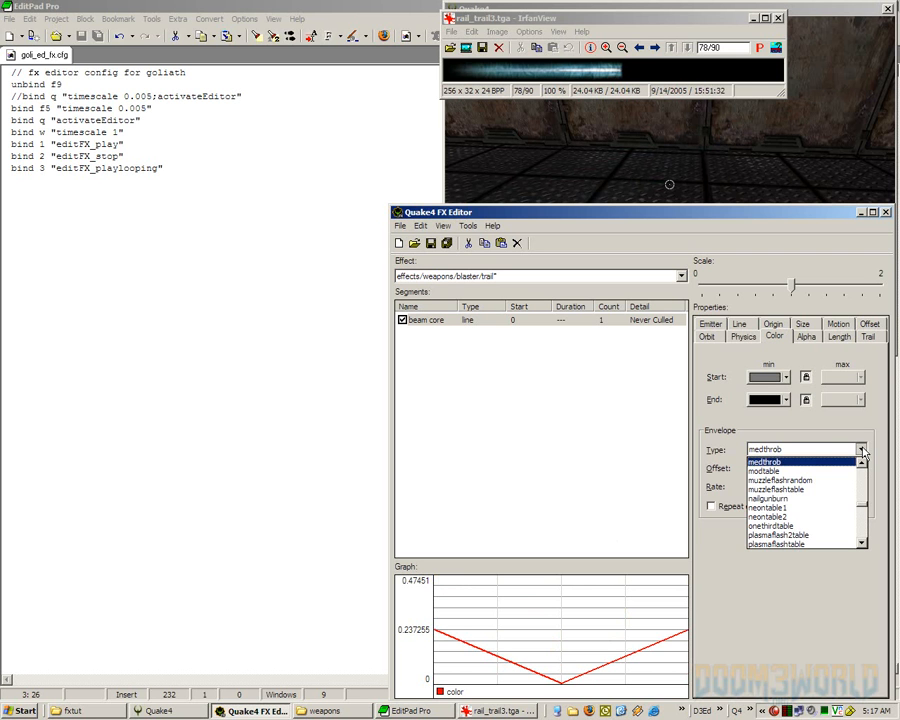
{"action": "left_click", "coordinate": [864, 505]}
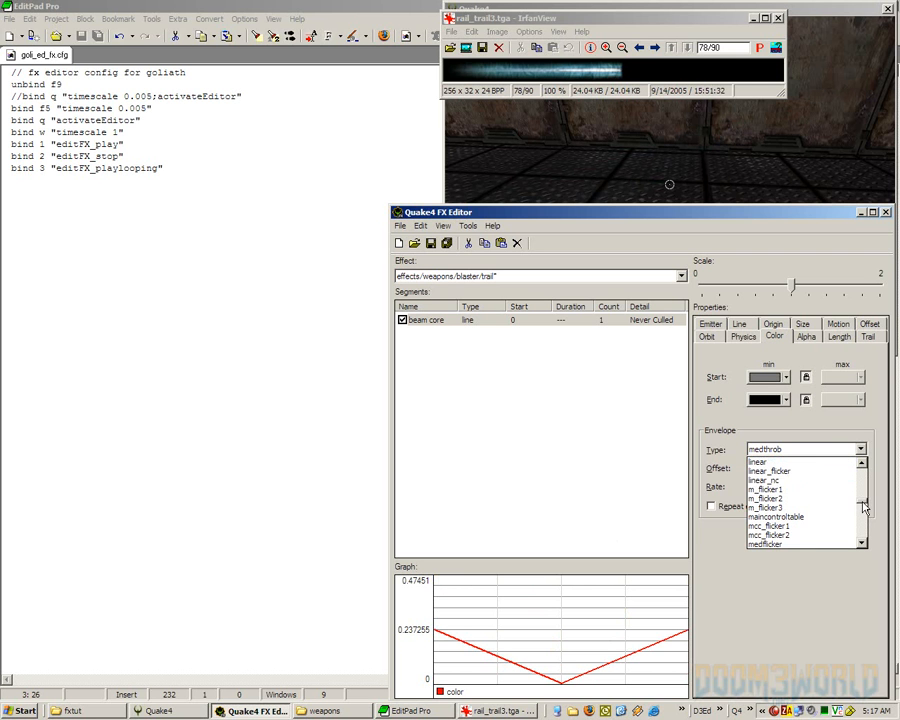
{"action": "left_click", "coordinate": [822, 471]}
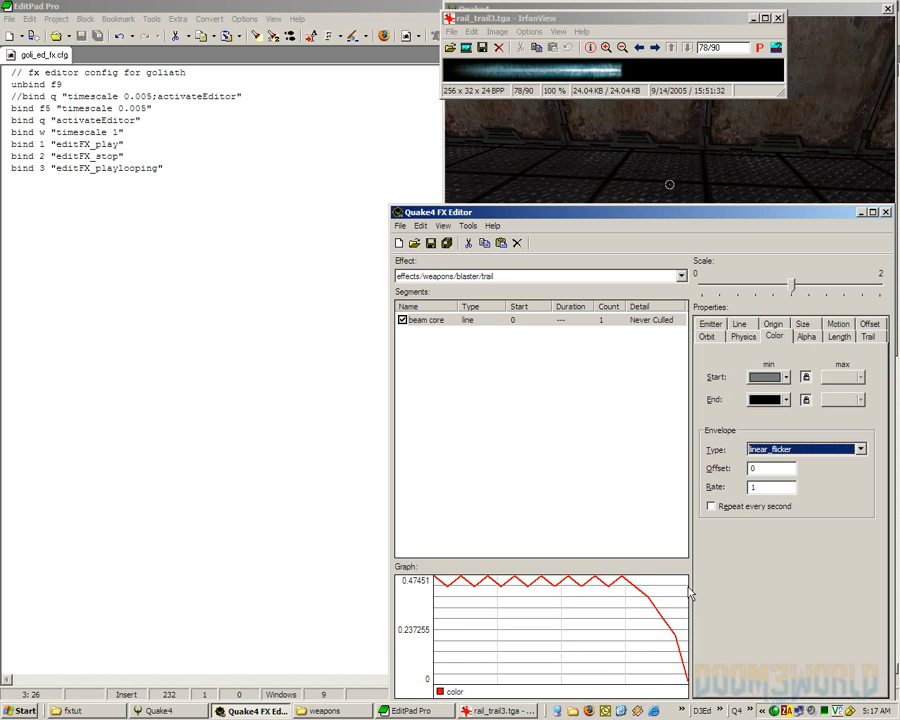
{"action": "left_click", "coordinate": [705, 196]}
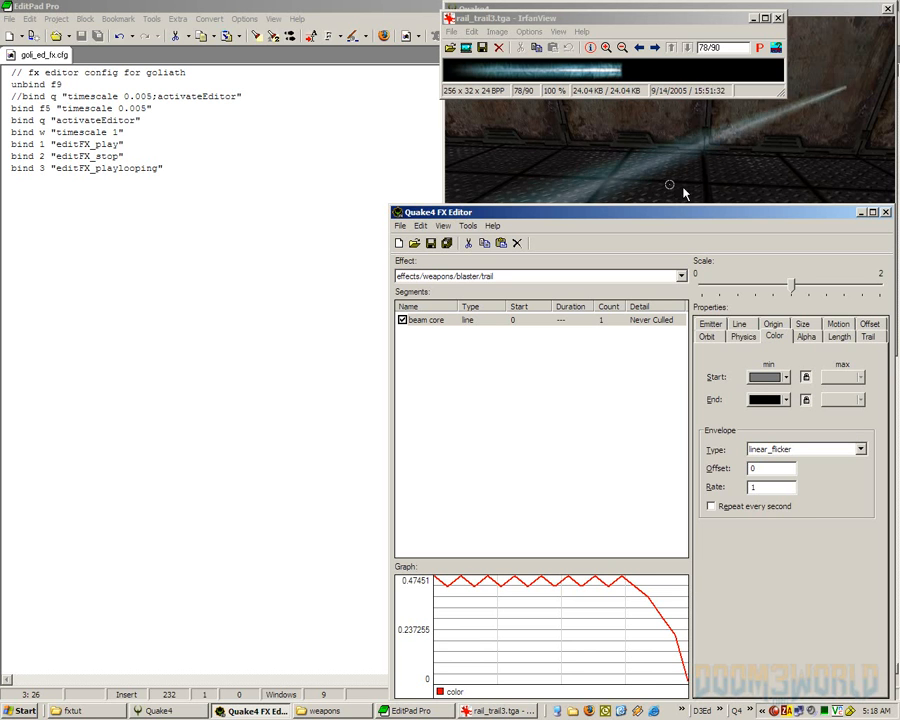
- Set the beam core's start color to black and its end color to white
{"action": "left_click", "coordinate": [786, 378]}
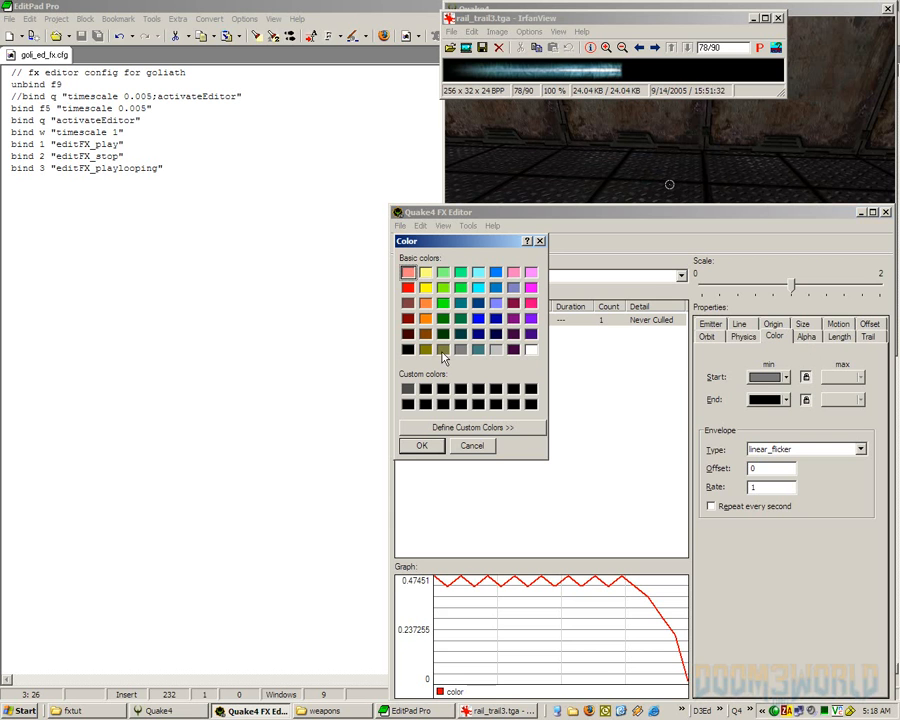
{"action": "left_click", "coordinate": [408, 350]}
{"action": "left_click", "coordinate": [418, 446]}
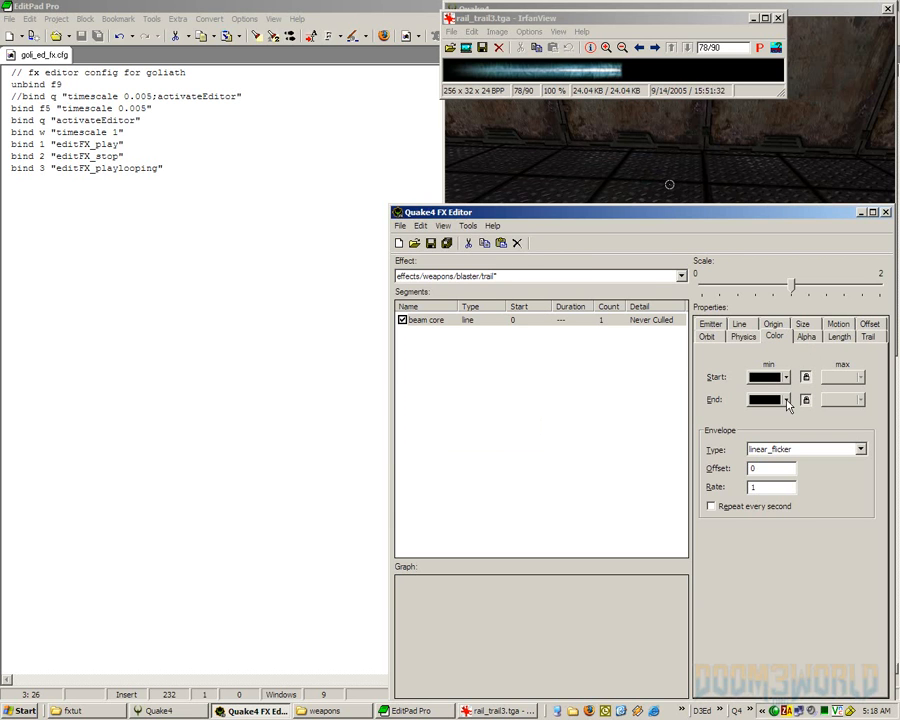
{"action": "left_click", "coordinate": [786, 400]}
{"action": "left_click", "coordinate": [531, 350]}
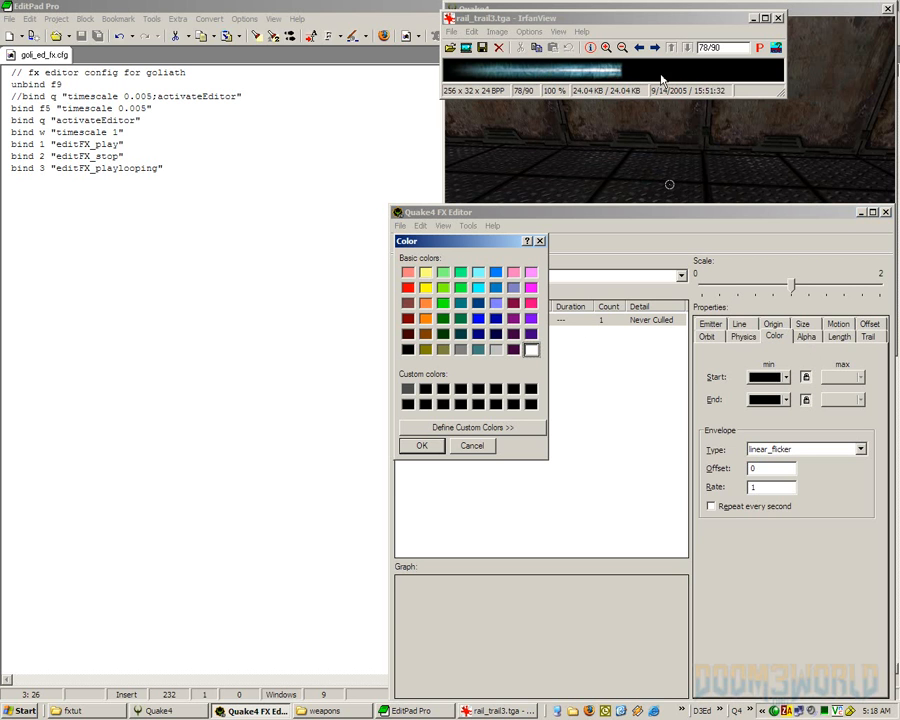
{"action": "left_click", "coordinate": [422, 446]}
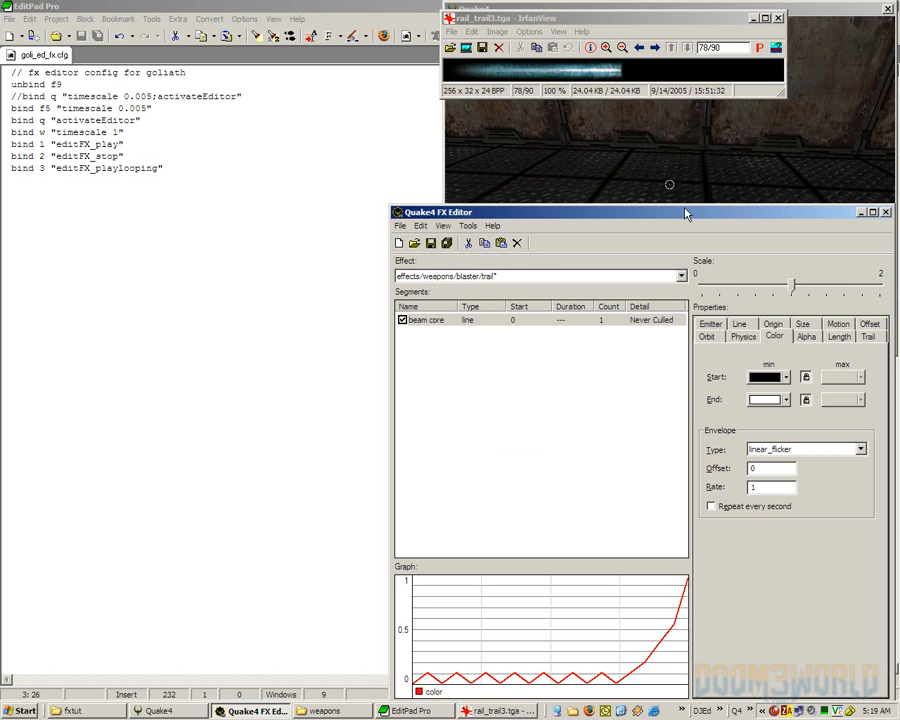
- Revert the blaster trail effect to its original state and close the rail_trail3.tga image
{"action": "left_click", "coordinate": [421, 226]}
{"action": "left_click", "coordinate": [445, 240]}
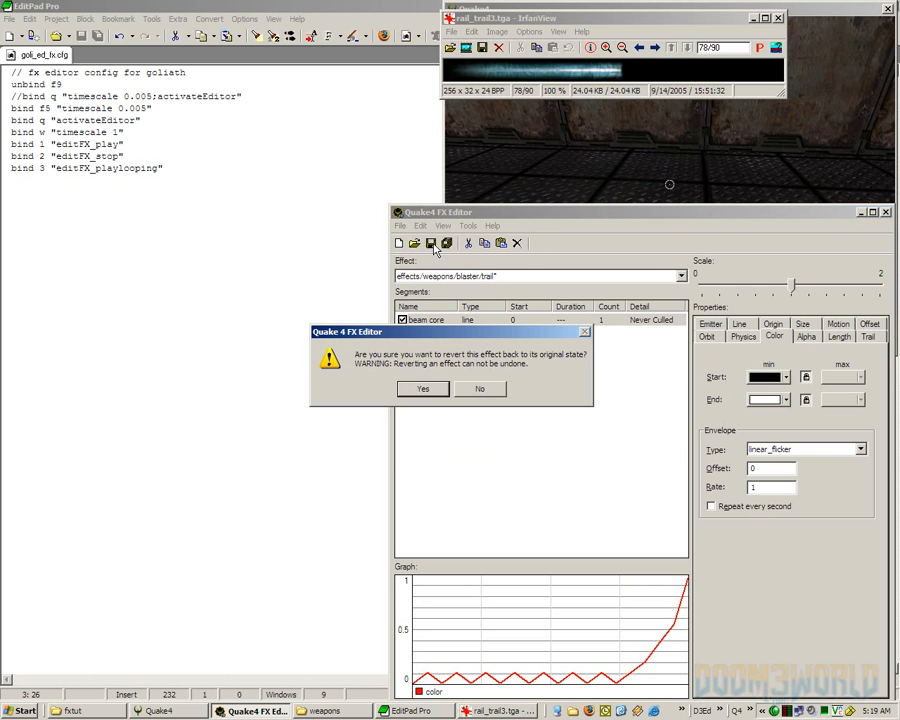
{"action": "left_click", "coordinate": [424, 389]}
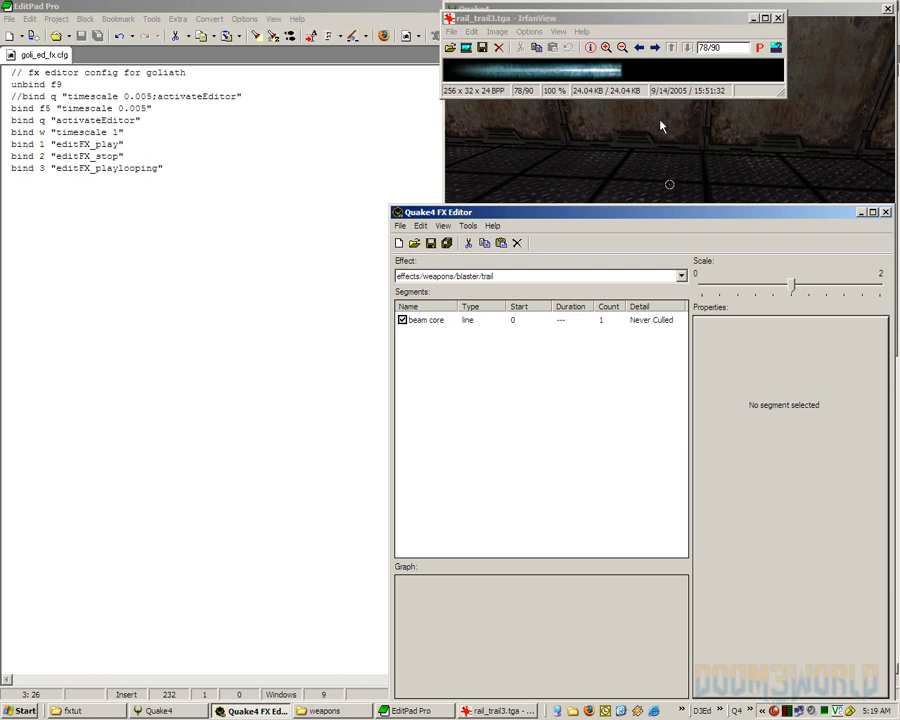
{"action": "left_click", "coordinate": [778, 18]}
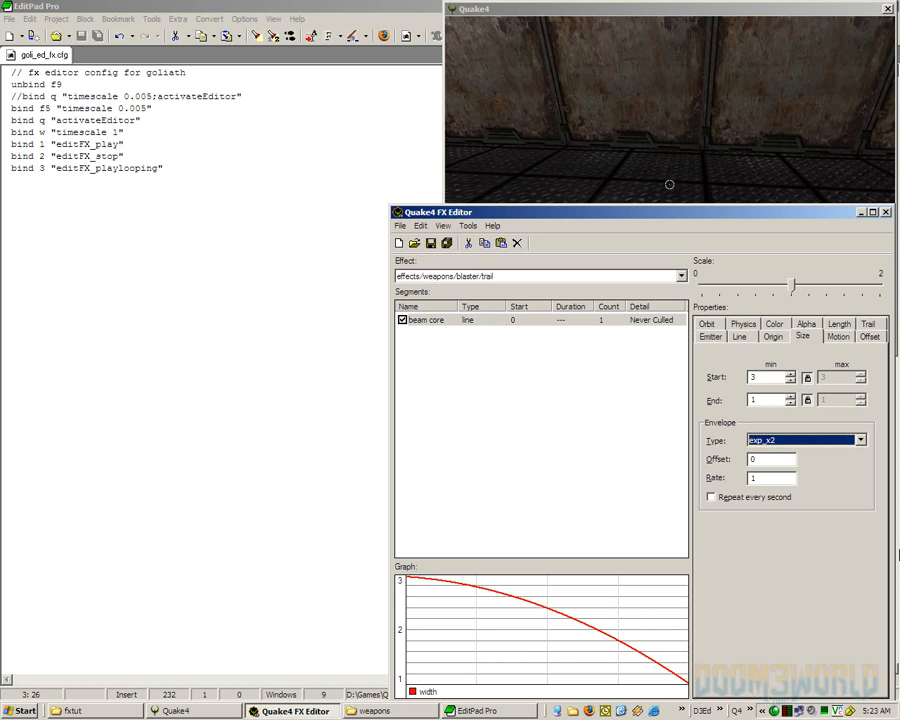
- Try fadetable and firetable2 as the beam core's size envelope type and change it to flicker_off_b
{"action": "left_click", "coordinate": [860, 440]}
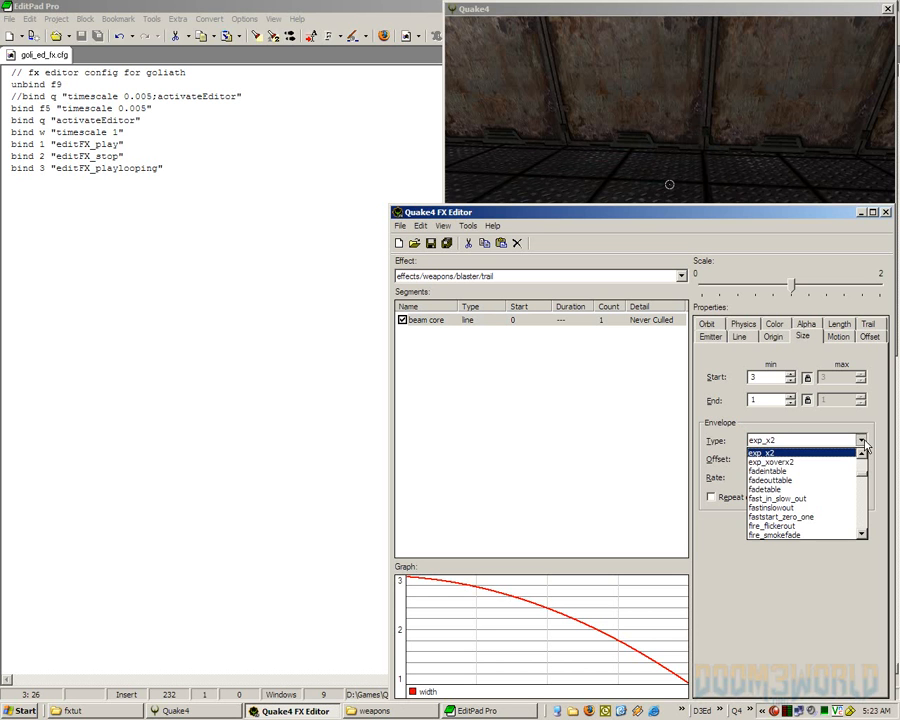
{"action": "left_click", "coordinate": [835, 489]}
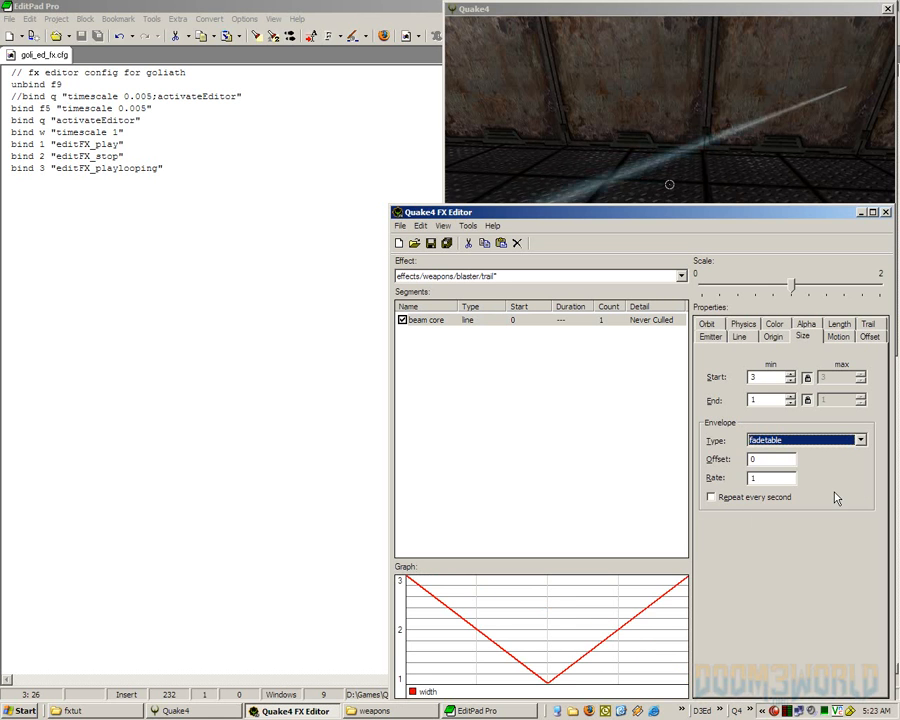
{"action": "left_click", "coordinate": [805, 440]}
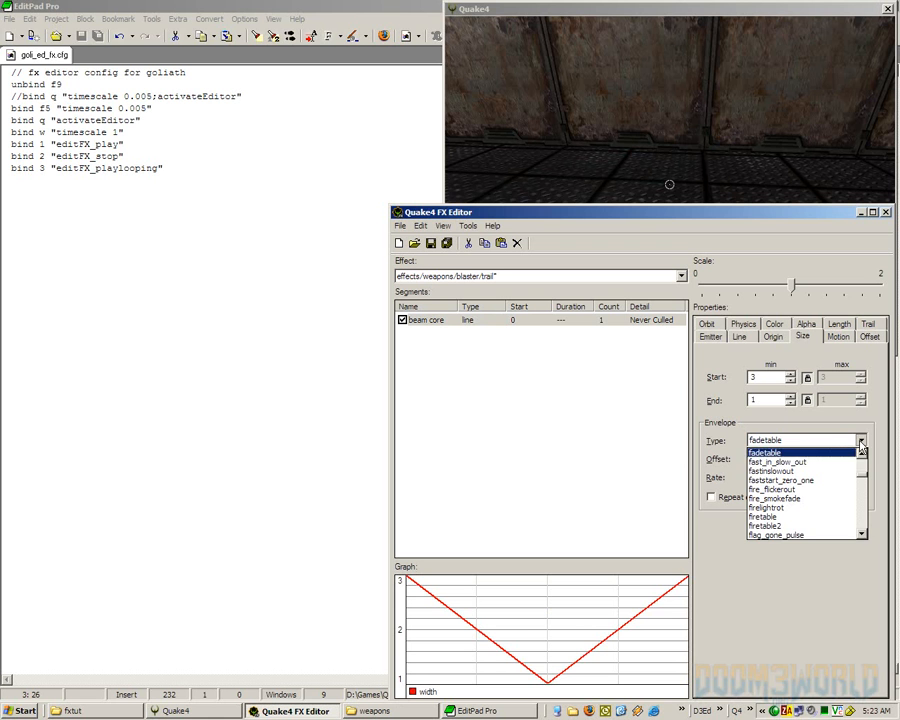
{"action": "left_click", "coordinate": [846, 527]}
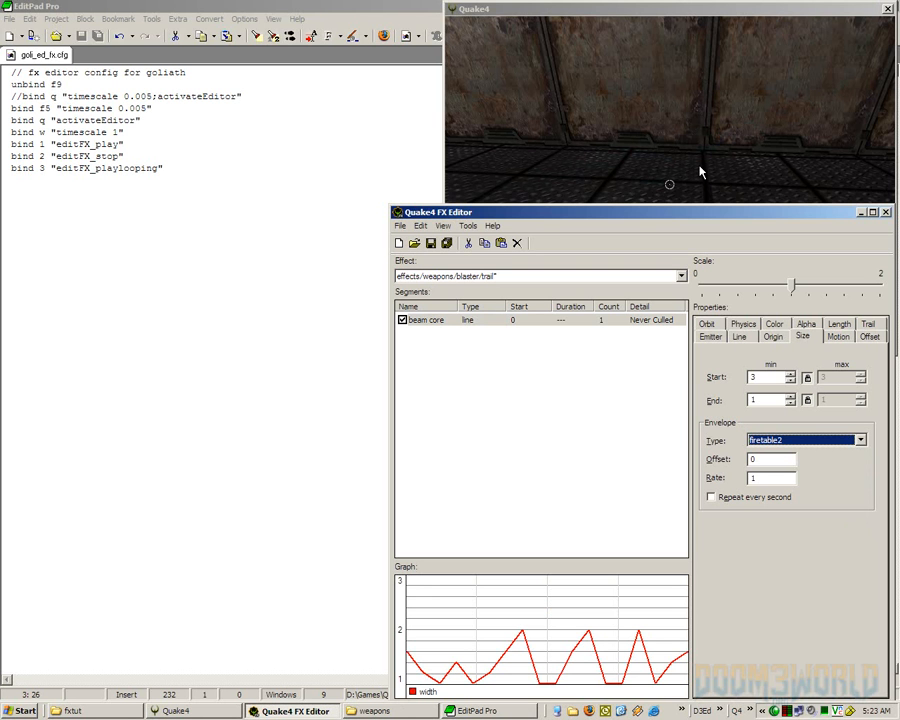
{"action": "left_click", "coordinate": [859, 441]}
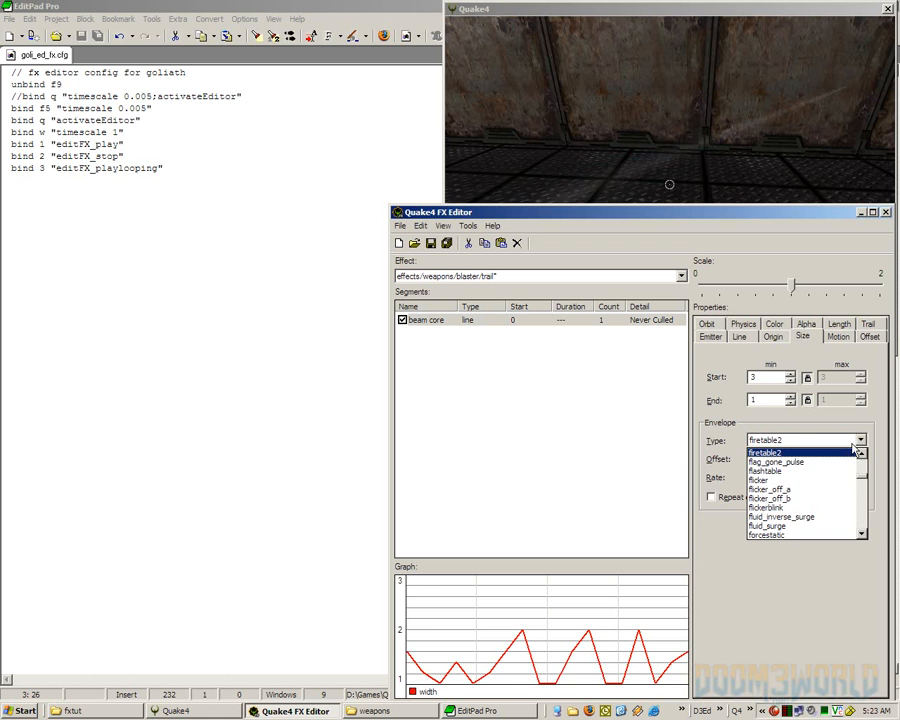
{"action": "left_click", "coordinate": [842, 499]}
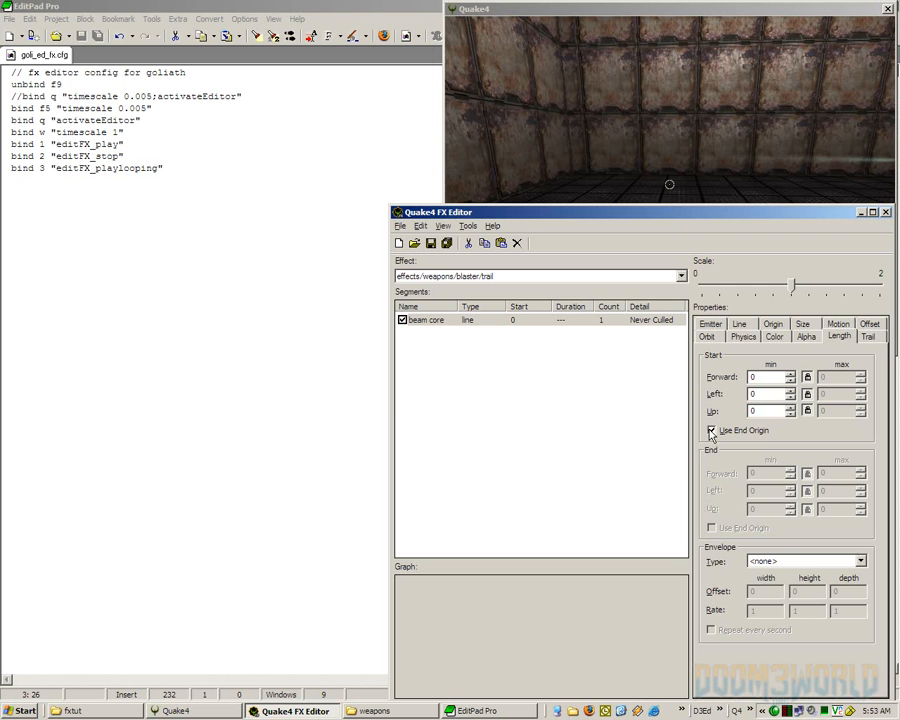
- Turn off Use End Origin for the beam core's start length and set its forward range to 0 minimum and 50 maximum
{"action": "left_click", "coordinate": [711, 431]}
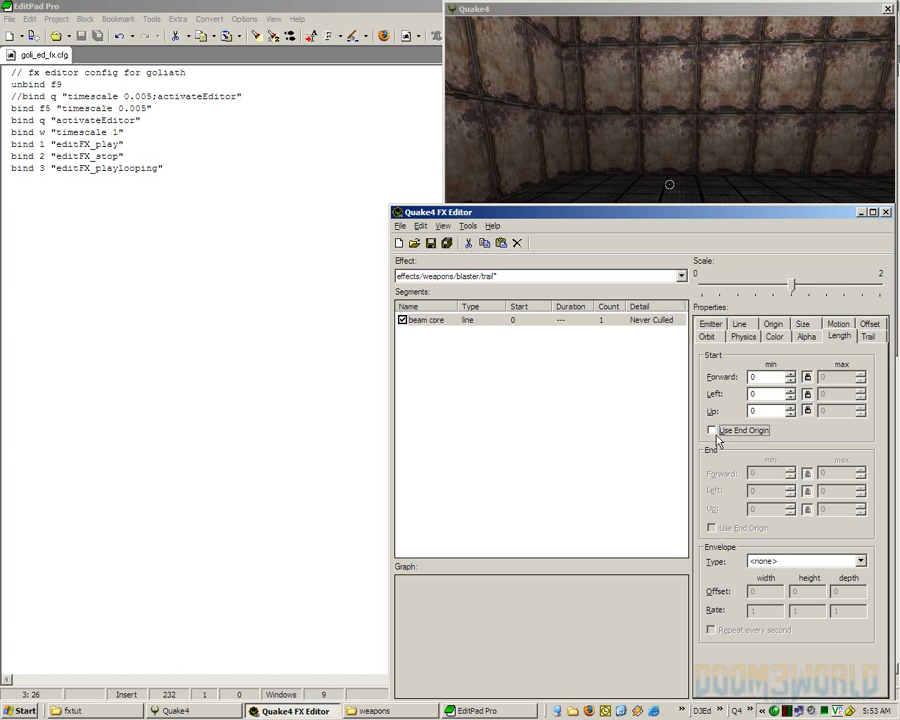
{"action": "left_click_drag", "start_coordinate": [762, 379], "coordinate": [660, 382]}
{"action": "type", "text": "50"}
{"action": "left_click", "coordinate": [808, 378]}
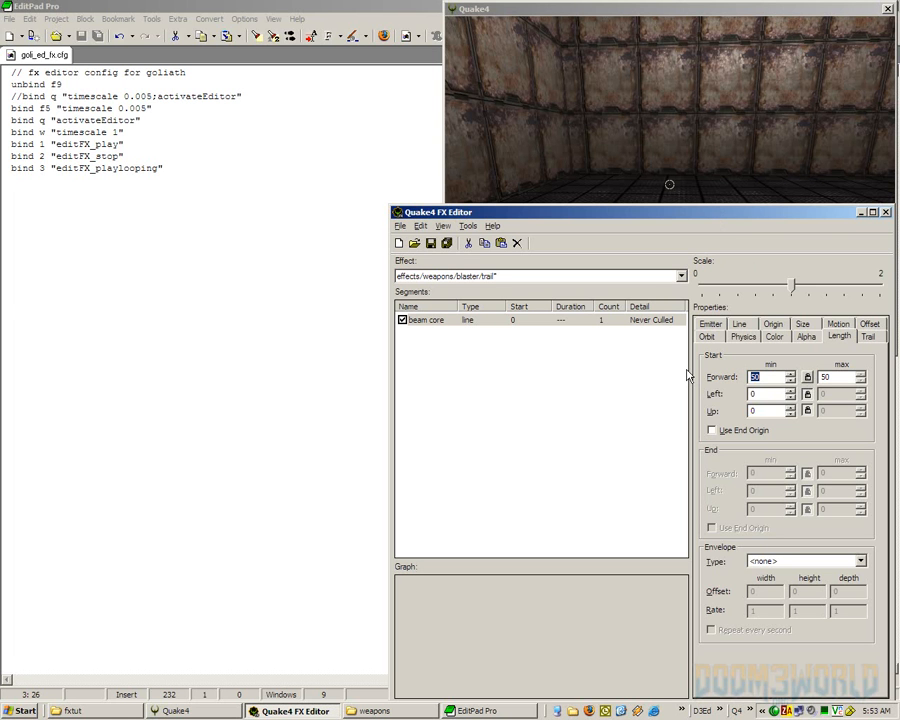
{"action": "type", "text": "0"}
{"action": "key", "text": "Tab"}
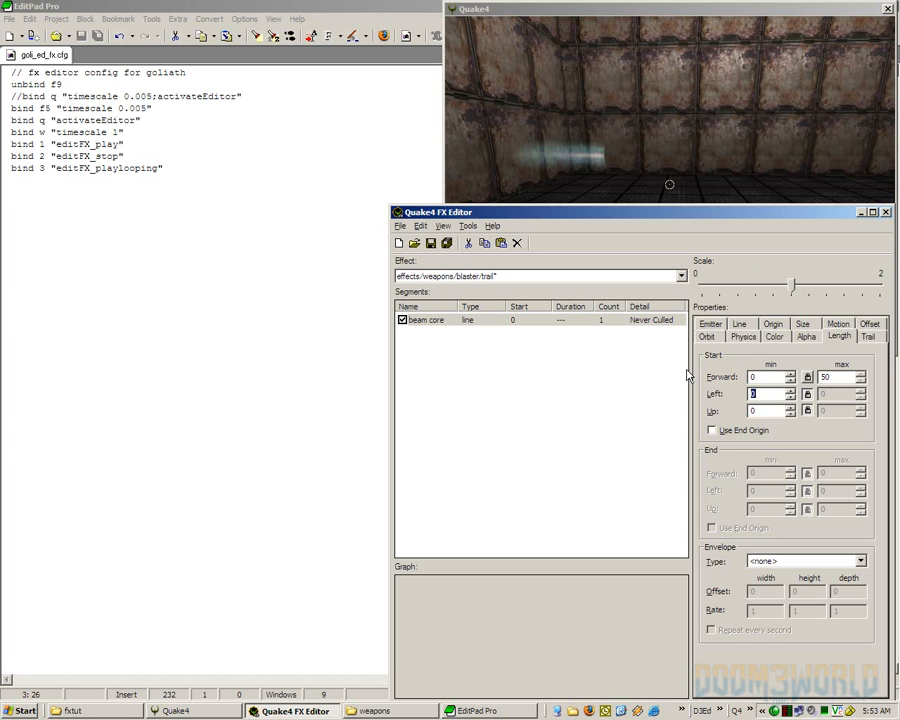